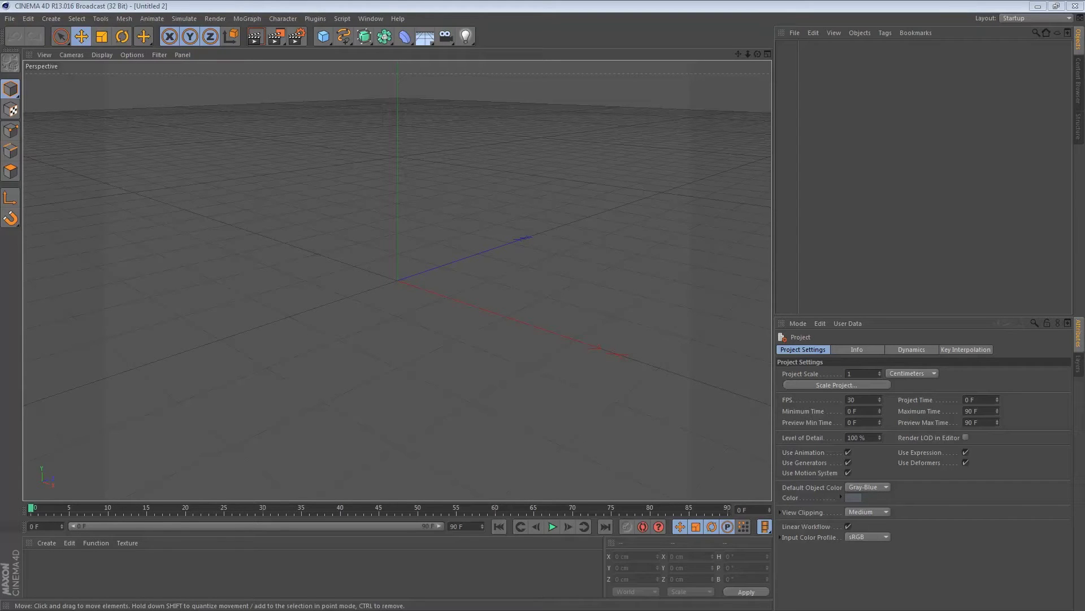
Add a cube scaled uniformly to about 830 cm per side and raise it to about 344 cm in Y
click(323, 36)
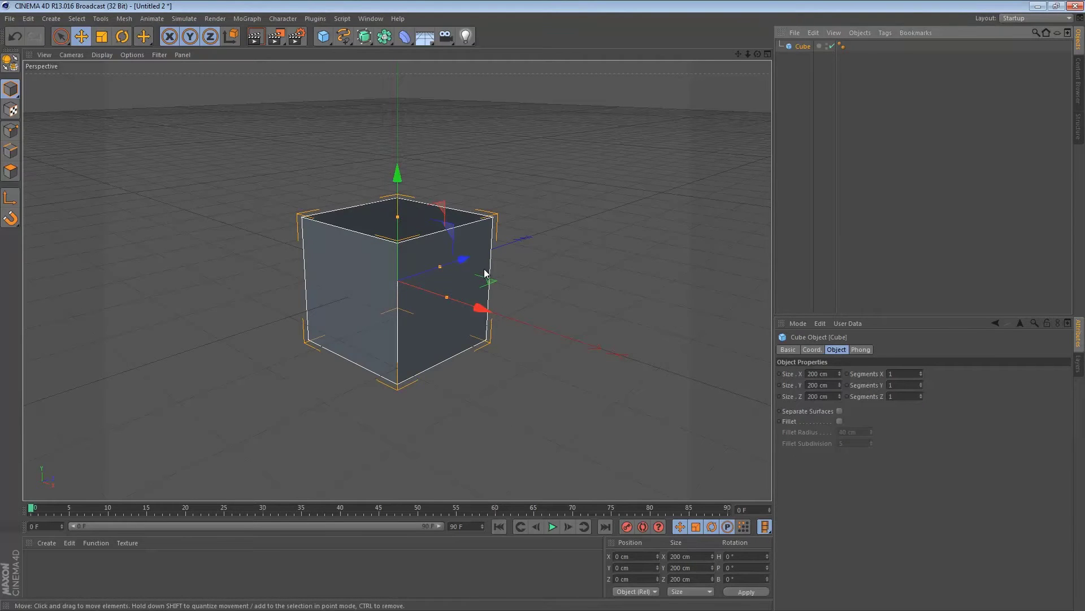
key(t)
drag(523, 243, 455, 286)
scroll(456, 289, down, 5)
key(e)
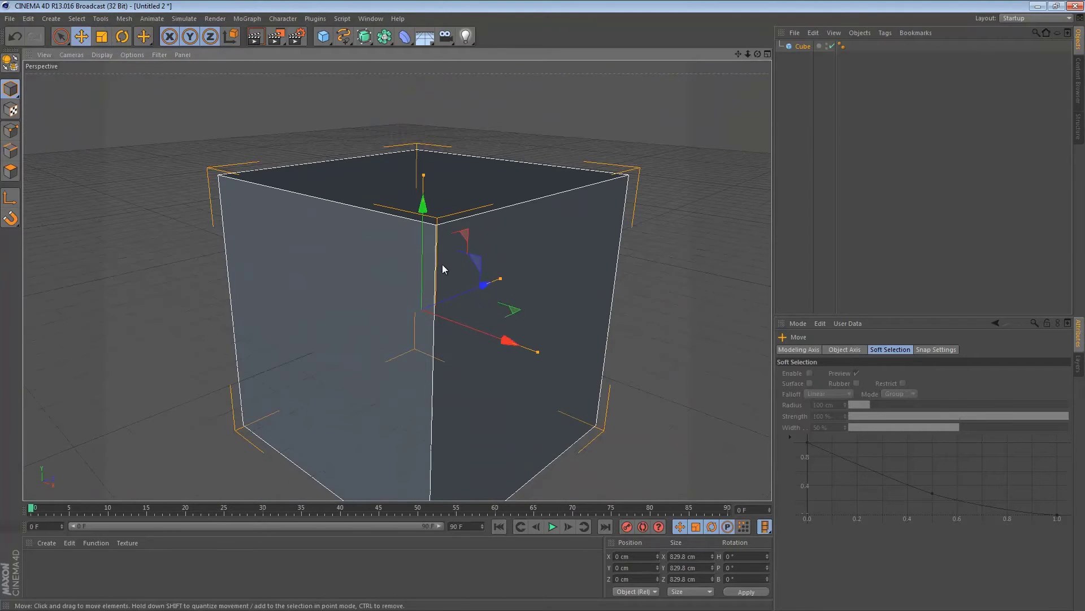
drag(427, 249, 432, 133)
Enable the cube's fillet with a 150 cm radius and 13 subdivisions
click(803, 46)
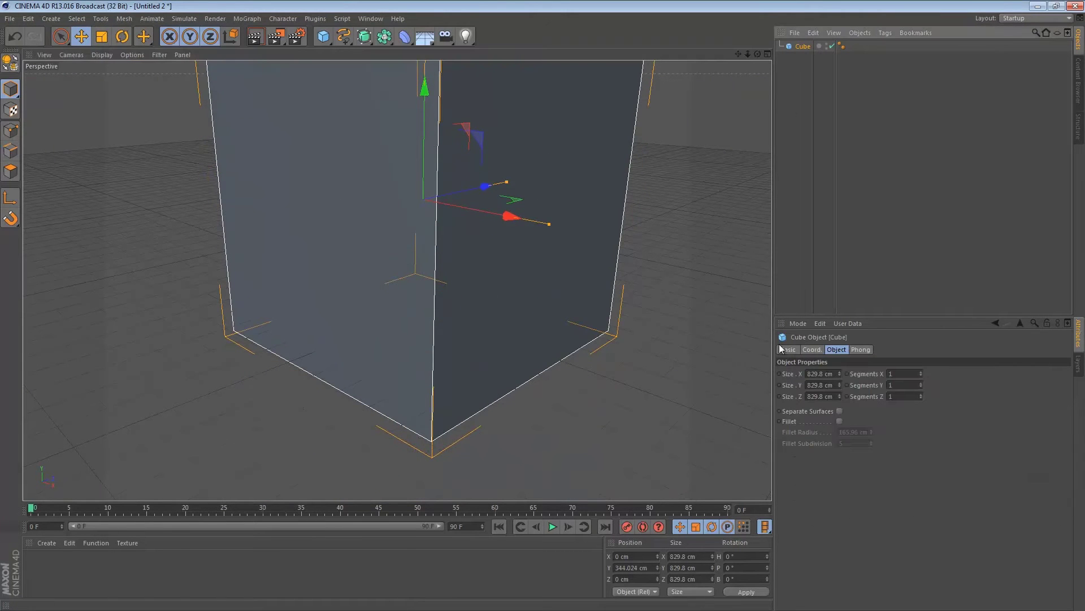
click(840, 422)
alt+middle_drag(438, 160, 430, 198)
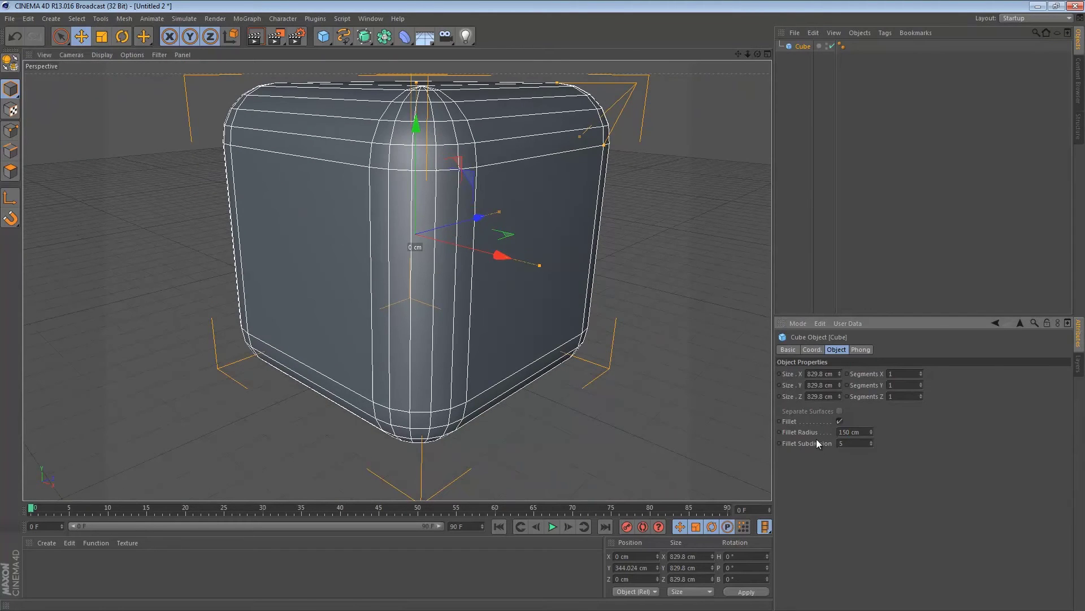
alt+drag(337, 235, 520, 305)
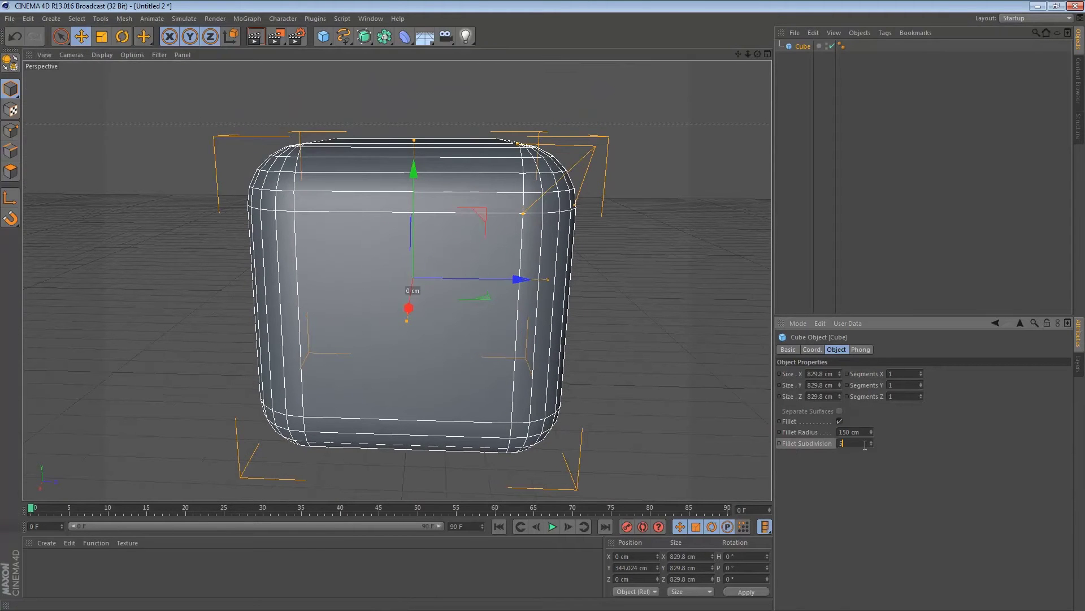
drag(876, 443, 871, 443)
alt+drag(589, 286, 565, 285)
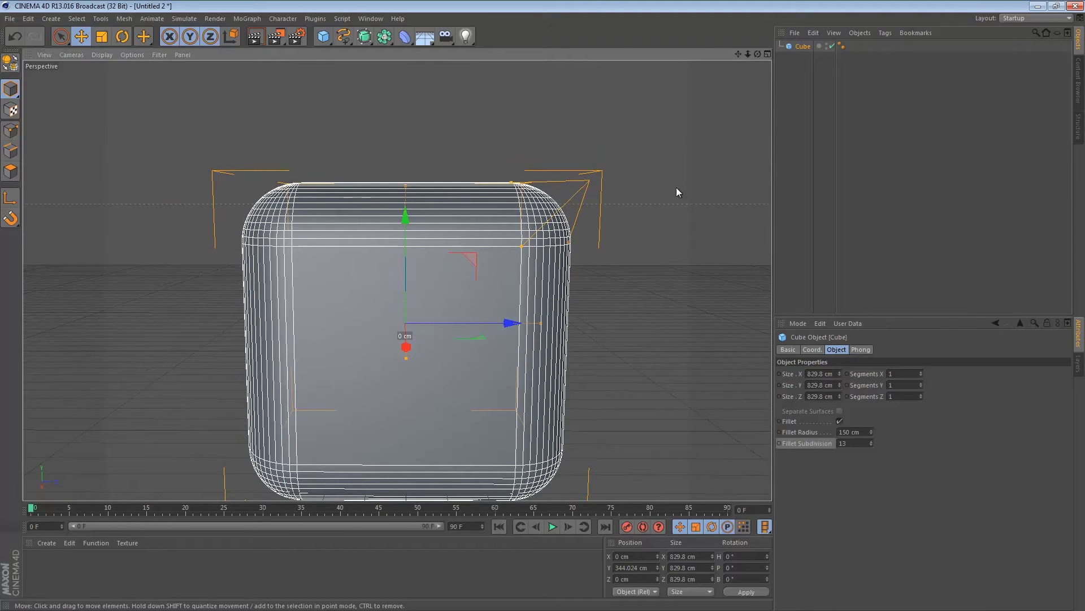
Convert the filleted cube to an editable polygon object and set up Live Selection in polygon mode
click(807, 45)
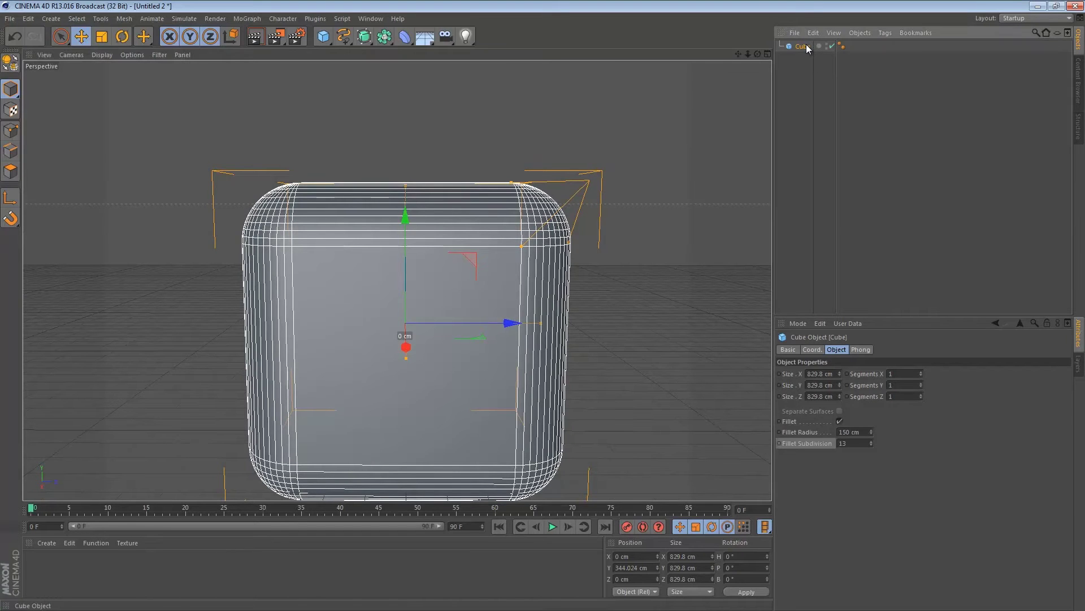
key(c)
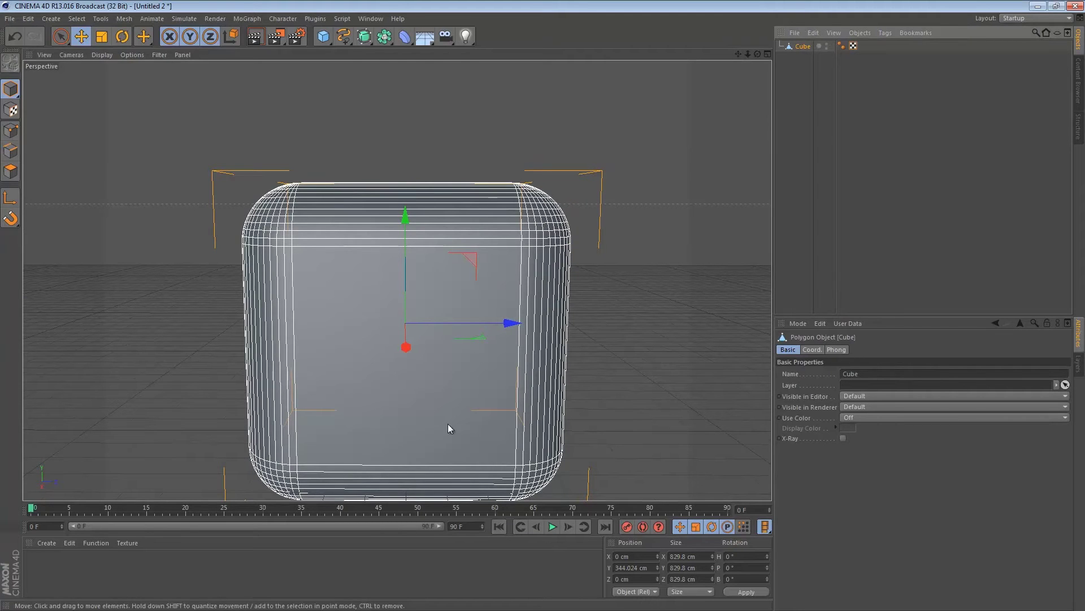
click(63, 38)
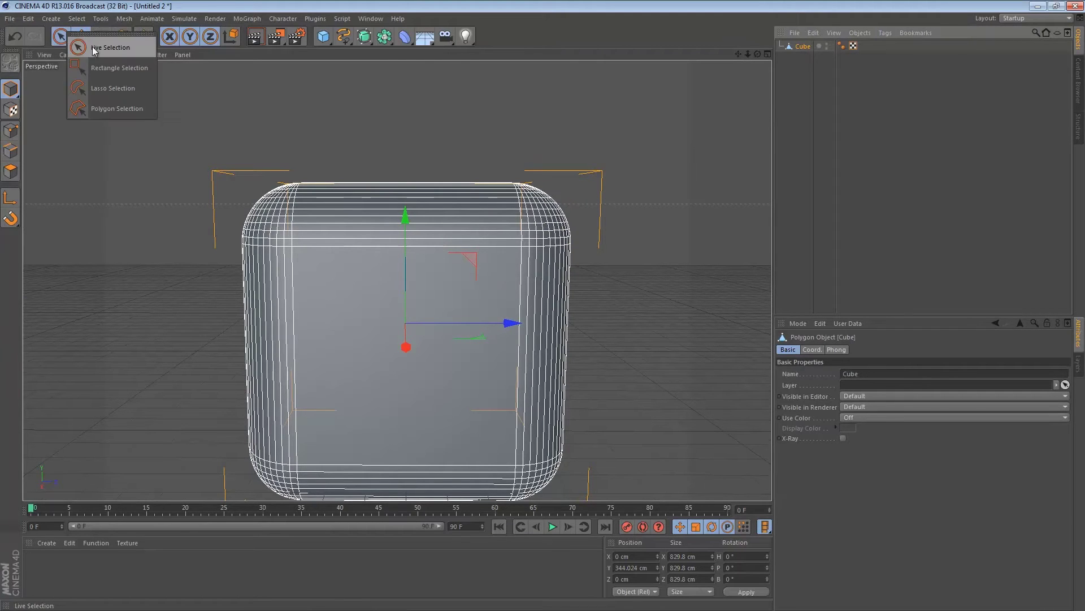
click(118, 48)
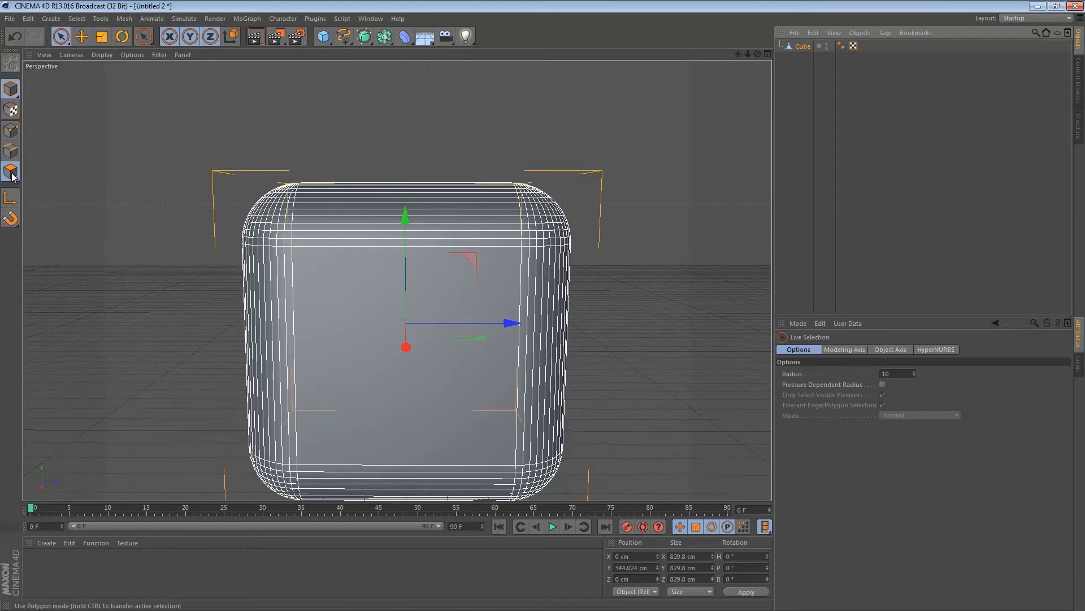
click(12, 170)
Select all polygons of the cube's +X side, including its rounded edges and corners, and delete them to open the box
mouse_move(556, 247)
alt+mouse_down()
mouse_move(530, 382)
mouse_move(517, 285)
alt+mouse_up()
mouse_move(232, 237)
mouse_down()
mouse_move(269, 231)
mouse_move(210, 222)
mouse_move(250, 204)
mouse_move(553, 185)
mouse_move(545, 208)
mouse_up()
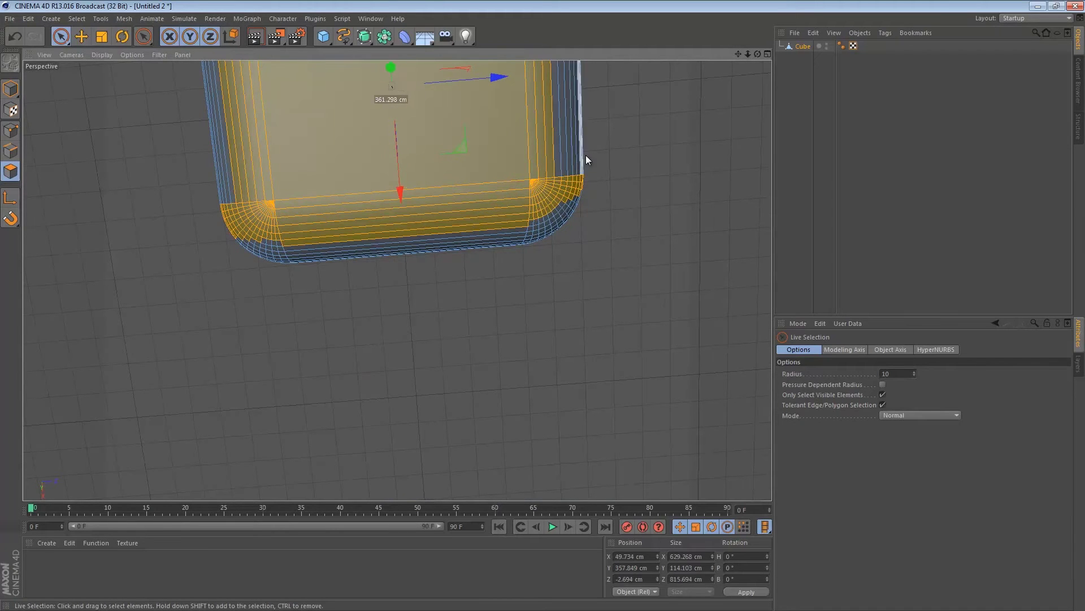
mouse_move(582, 156)
ctrl+mouse_down()
mouse_move(194, 165)
mouse_move(554, 153)
ctrl+mouse_up()
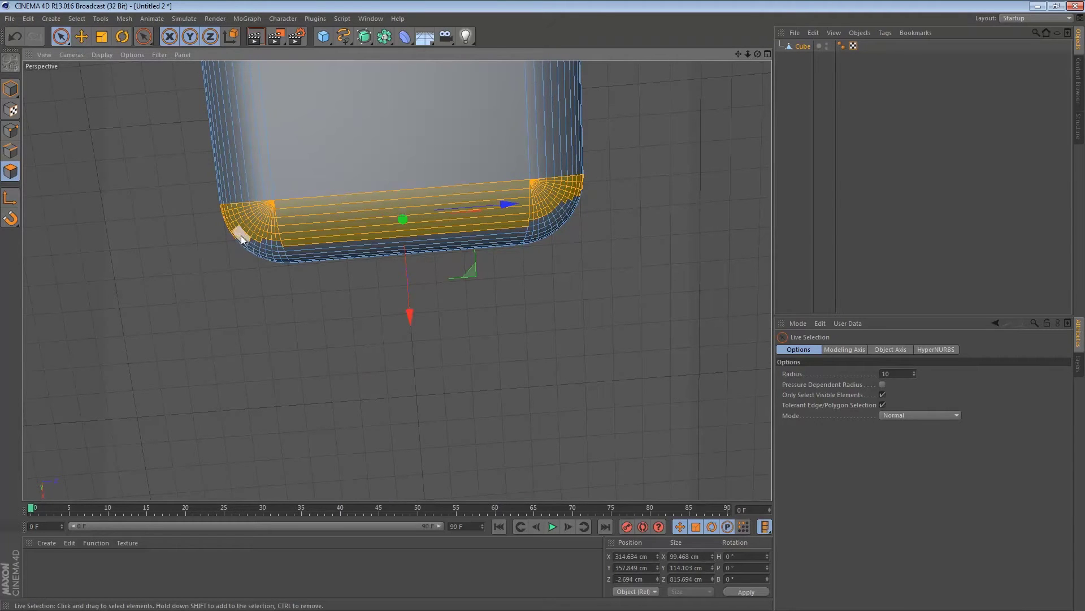
mouse_move(234, 233)
shift+mouse_down()
mouse_move(243, 266)
mouse_move(282, 262)
shift+mouse_up()
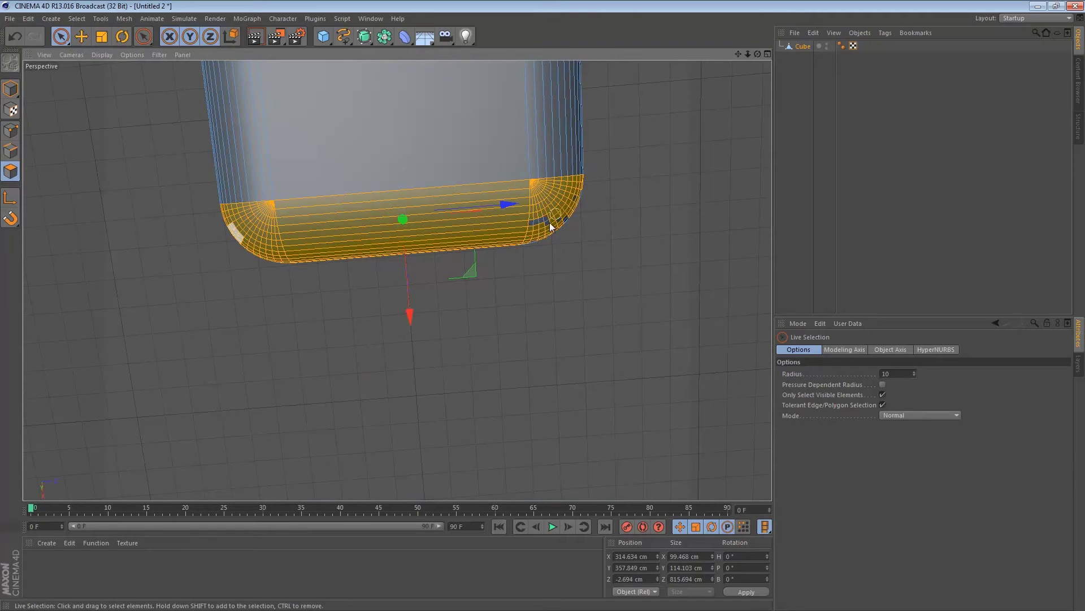
shift+drag(584, 199, 577, 209)
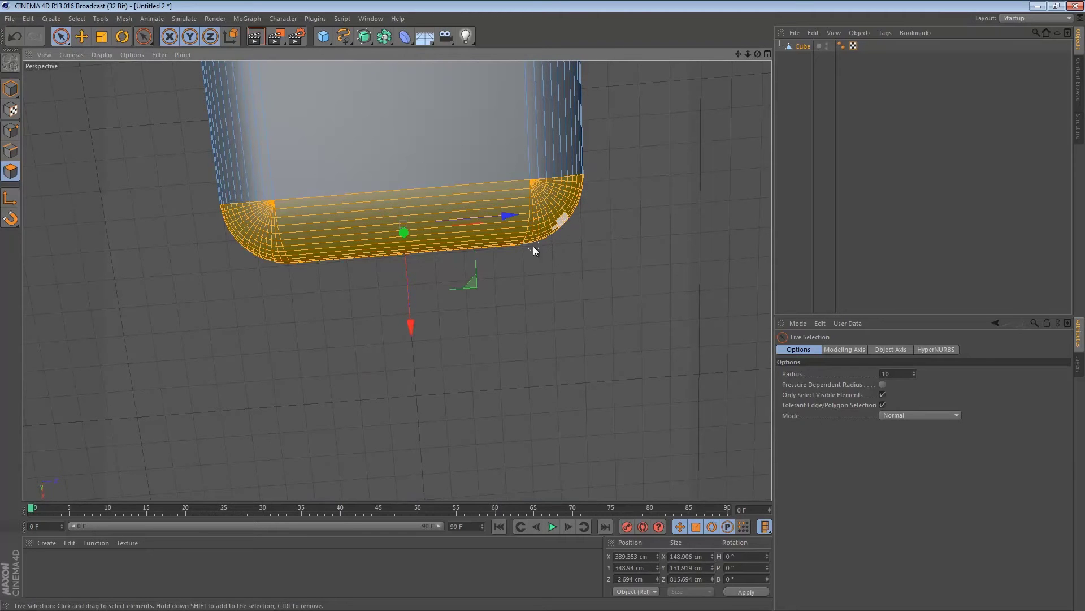
alt+drag(551, 253, 332, 262)
mouse_move(243, 237)
shift+mouse_down()
mouse_move(239, 290)
mouse_move(293, 271)
mouse_move(270, 271)
mouse_move(321, 242)
shift+mouse_up()
mouse_move(314, 314)
shift+mouse_down()
mouse_move(253, 470)
mouse_move(194, 256)
shift+mouse_up()
alt+drag(334, 352, 354, 207)
mouse_move(263, 293)
shift+mouse_down()
mouse_move(269, 365)
mouse_move(298, 302)
mouse_move(310, 371)
mouse_move(282, 358)
mouse_move(253, 402)
mouse_move(342, 352)
mouse_move(487, 399)
mouse_move(241, 401)
mouse_move(314, 455)
mouse_move(206, 435)
shift+mouse_up()
mouse_move(252, 235)
shift+mouse_down()
mouse_move(259, 217)
mouse_move(305, 238)
mouse_move(299, 275)
shift+mouse_up()
mouse_move(299, 369)
shift+mouse_down()
mouse_move(278, 438)
mouse_move(264, 404)
mouse_move(300, 386)
shift+mouse_up()
mouse_move(342, 428)
ctrl+mouse_down()
mouse_move(358, 304)
mouse_move(349, 198)
mouse_move(361, 306)
mouse_move(411, 185)
mouse_move(344, 389)
mouse_move(489, 276)
mouse_move(577, 448)
mouse_move(504, 468)
mouse_move(543, 409)
mouse_move(489, 402)
ctrl+mouse_up()
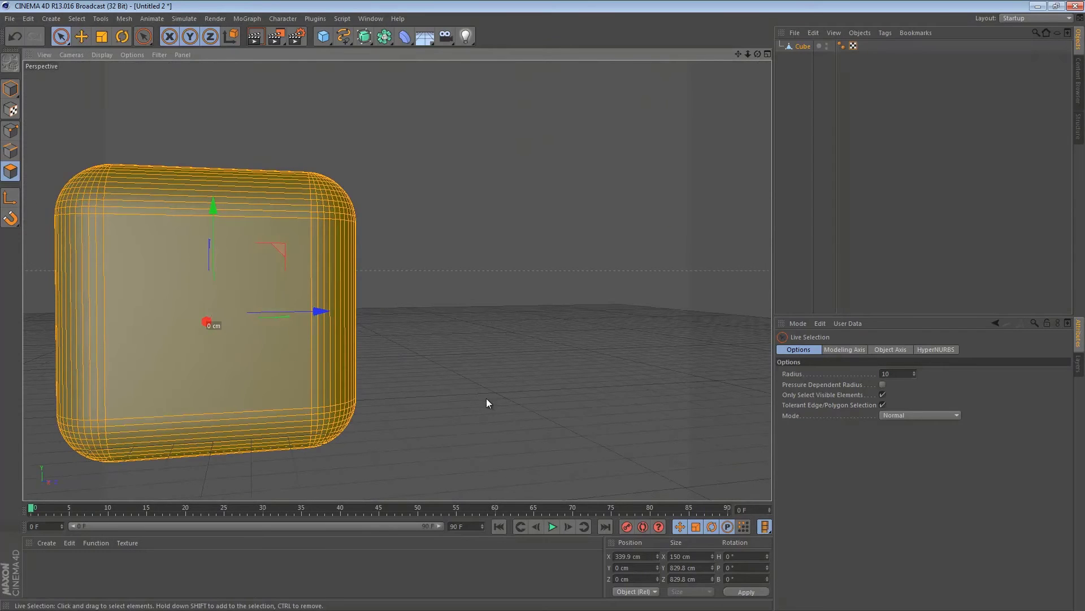
key(Delete)
Extrude all remaining polygons by 19 cm to give the open box a wall thickness
alt+drag(334, 309, 450, 349)
click(801, 46)
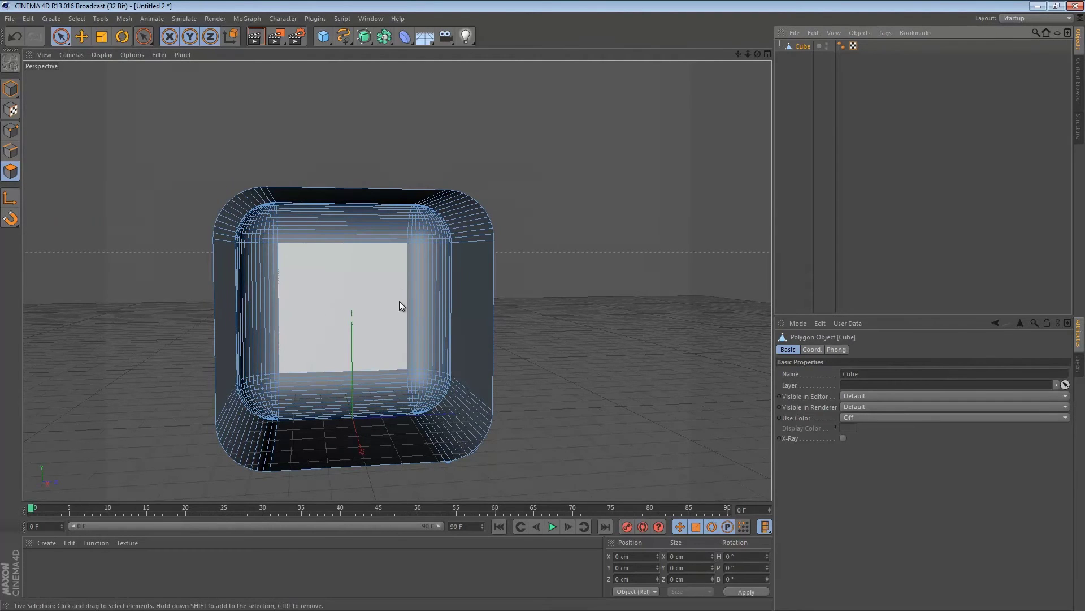
alt+drag(397, 284, 305, 315)
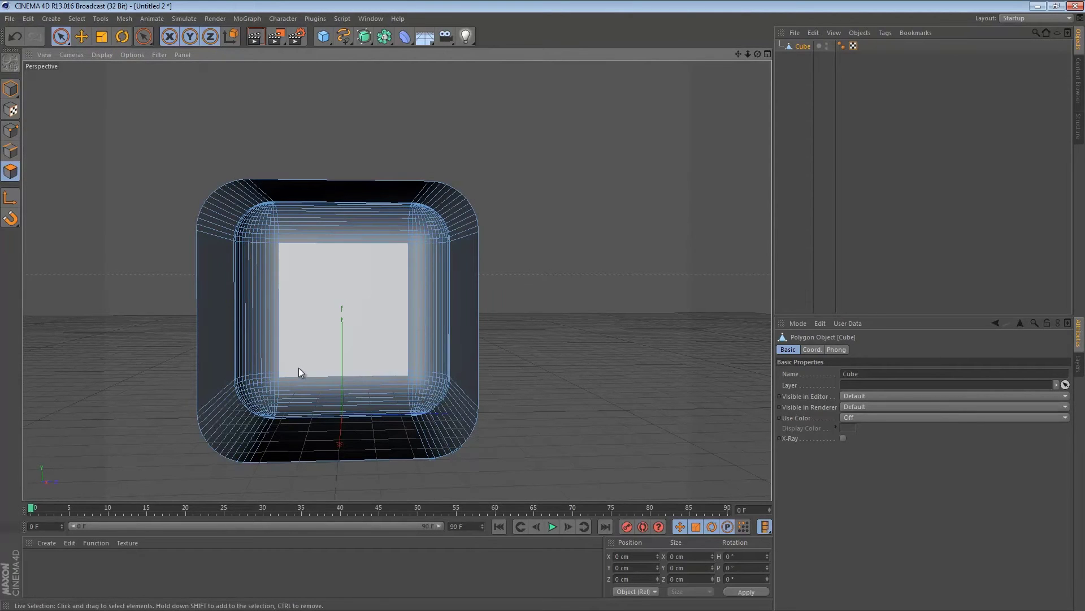
key(ctrl+a)
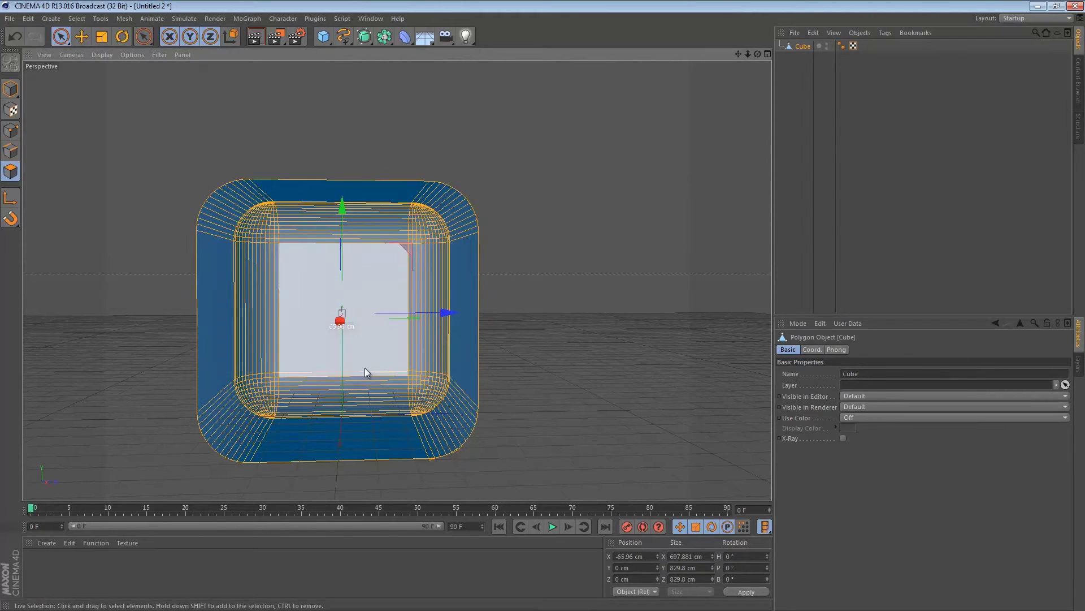
right_click(243, 270)
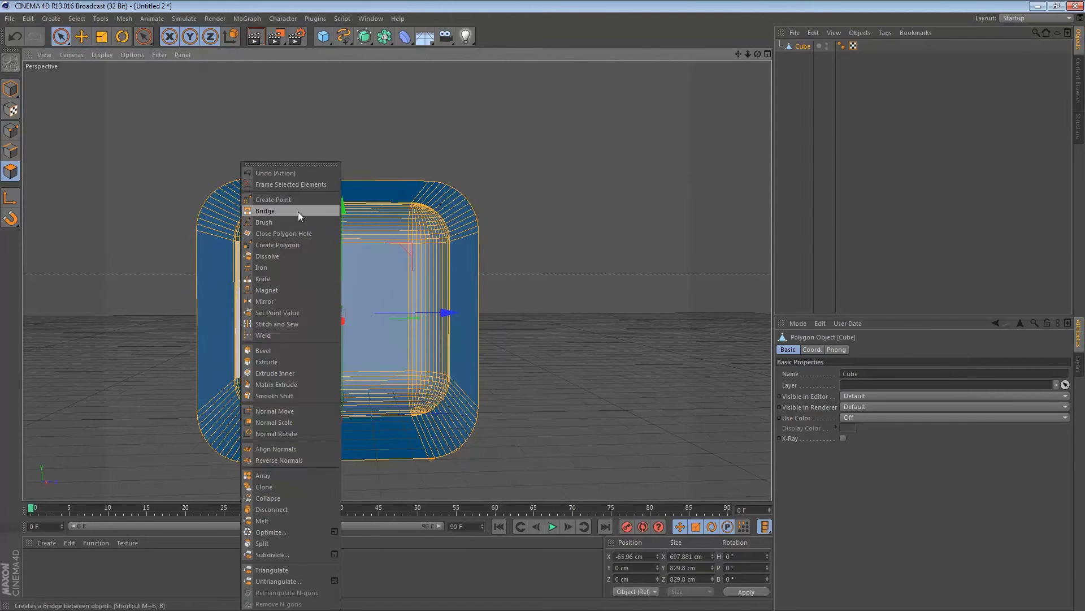
click(269, 361)
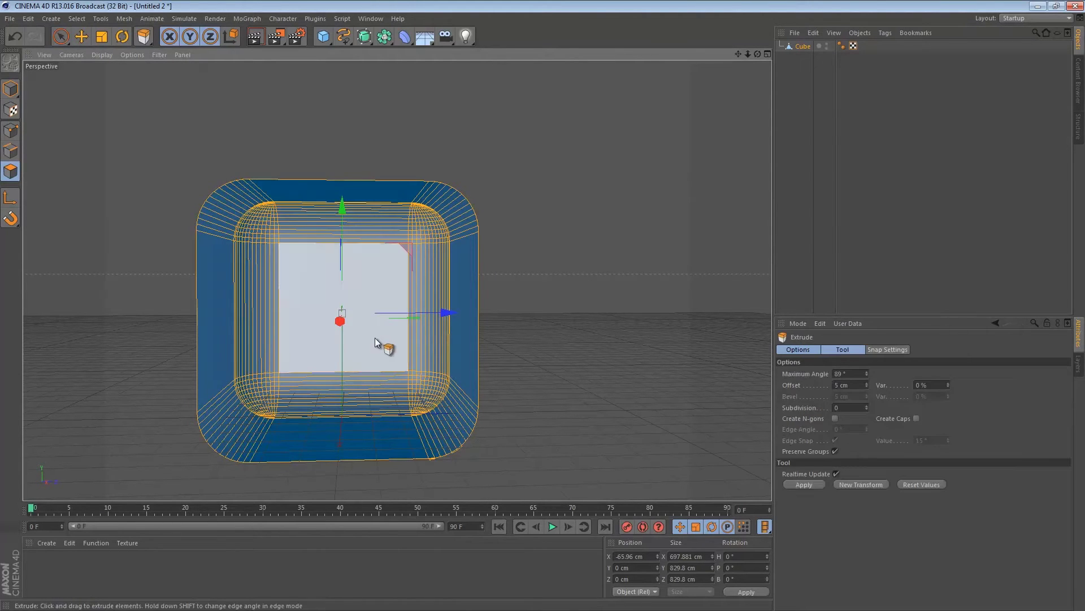
drag(389, 343, 542, 306)
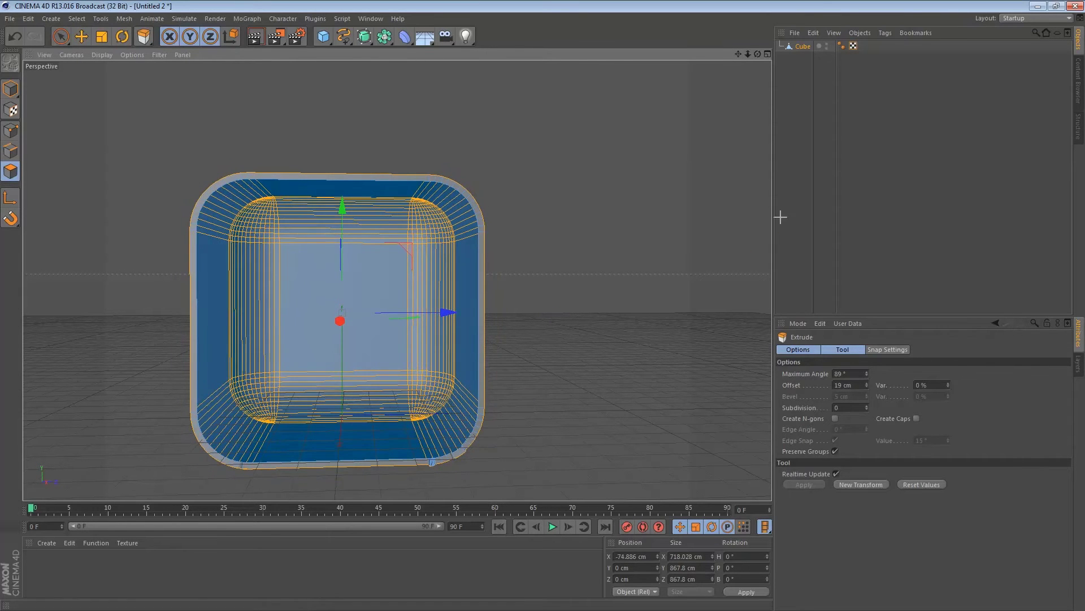
Render the current view and inspect the thickened rim around the opening
key(ctrl+r)
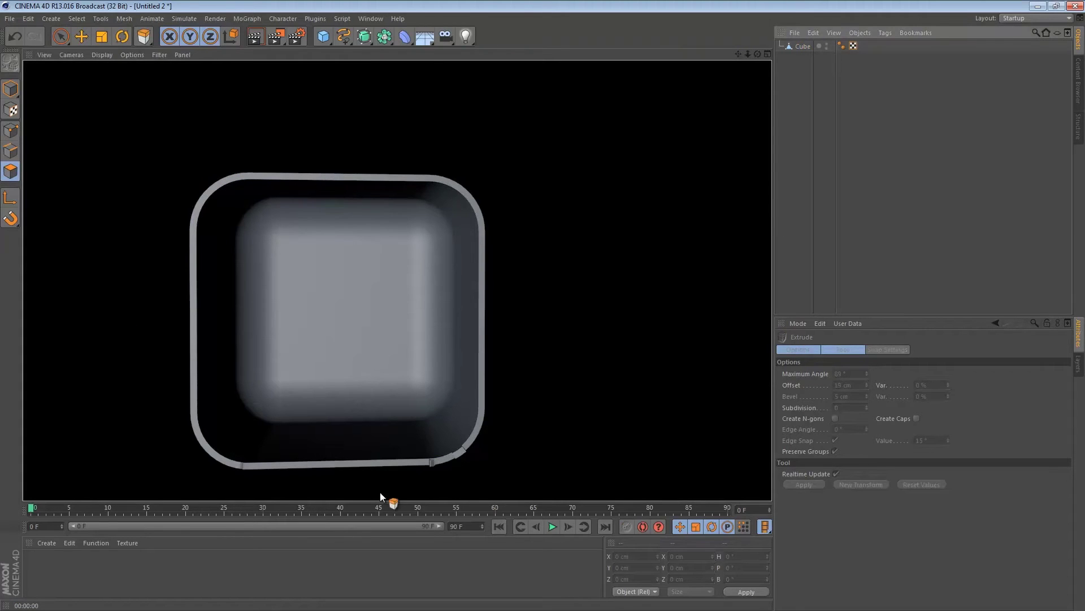
mouse_move(424, 347)
alt+mouse_down()
mouse_move(450, 388)
mouse_move(508, 385)
alt+mouse_up()
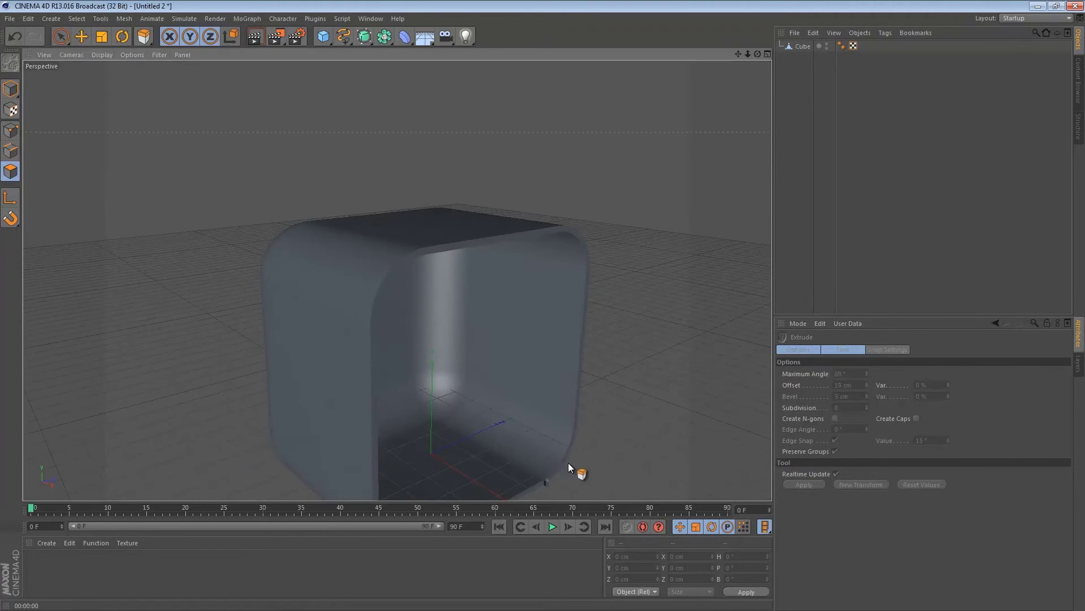
alt+drag(569, 287, 610, 252)
Try to pick out the stray polygons at the lower corner of the opening with Live Selection
click(792, 49)
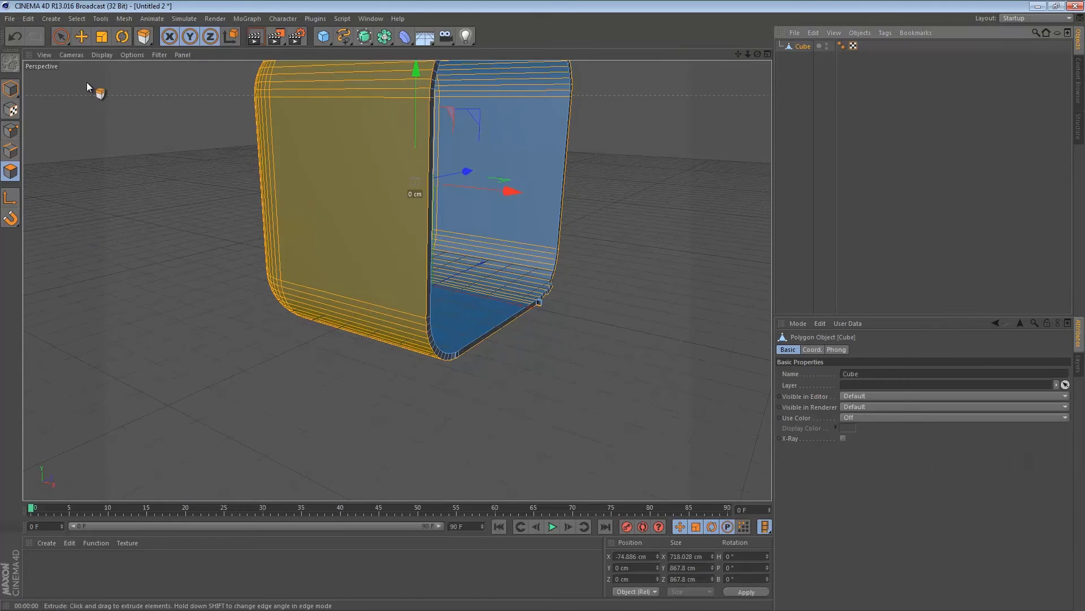
click(61, 36)
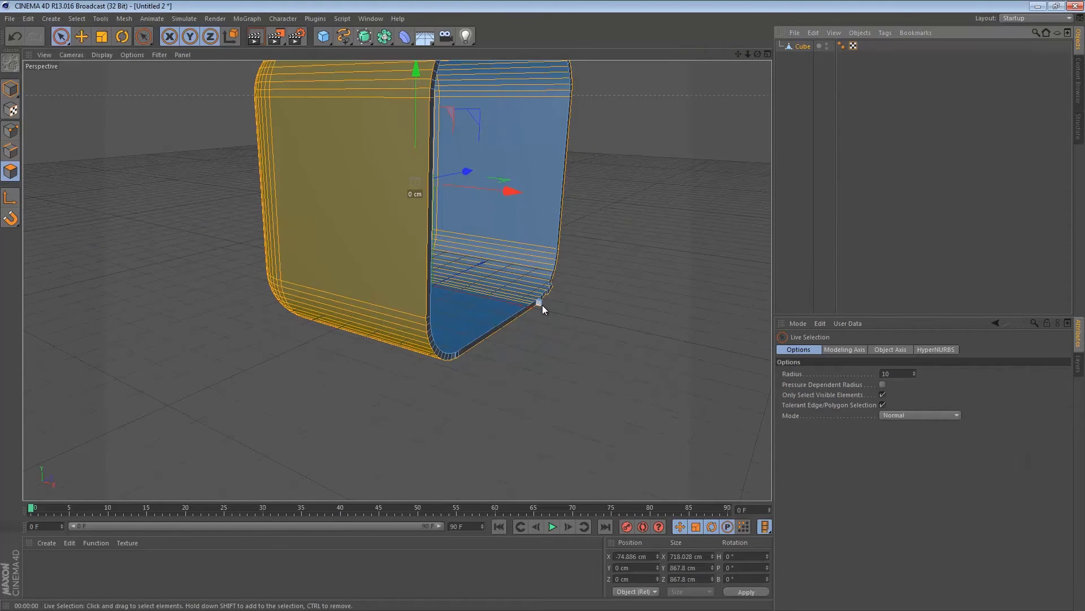
click(540, 304)
click(544, 306)
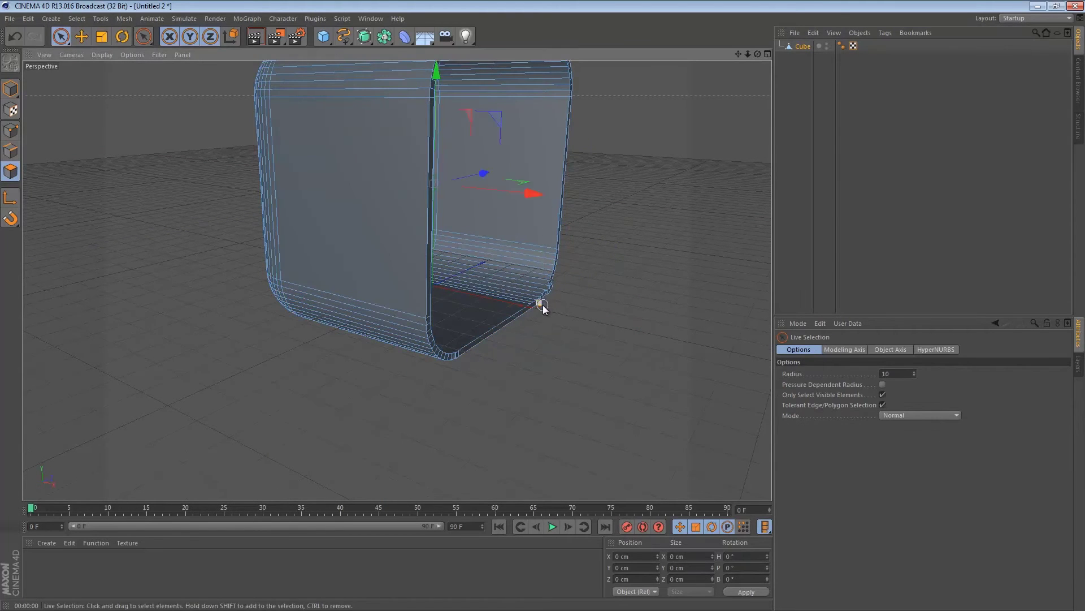
click(543, 306)
click(544, 311)
Undo the selections and the 19 cm extrusion of the box
key(ctrl+z)
key(ctrl+z)
click(31, 20)
click(43, 35)
key(ctrl+z)
Select the tiny leftover polygon at the lower corner of the opening's edge and delete it
click(450, 347)
alt+drag(454, 348, 540, 334)
click(526, 342)
click(510, 362)
click(509, 353)
click(509, 352)
scroll(537, 365, up, 5)
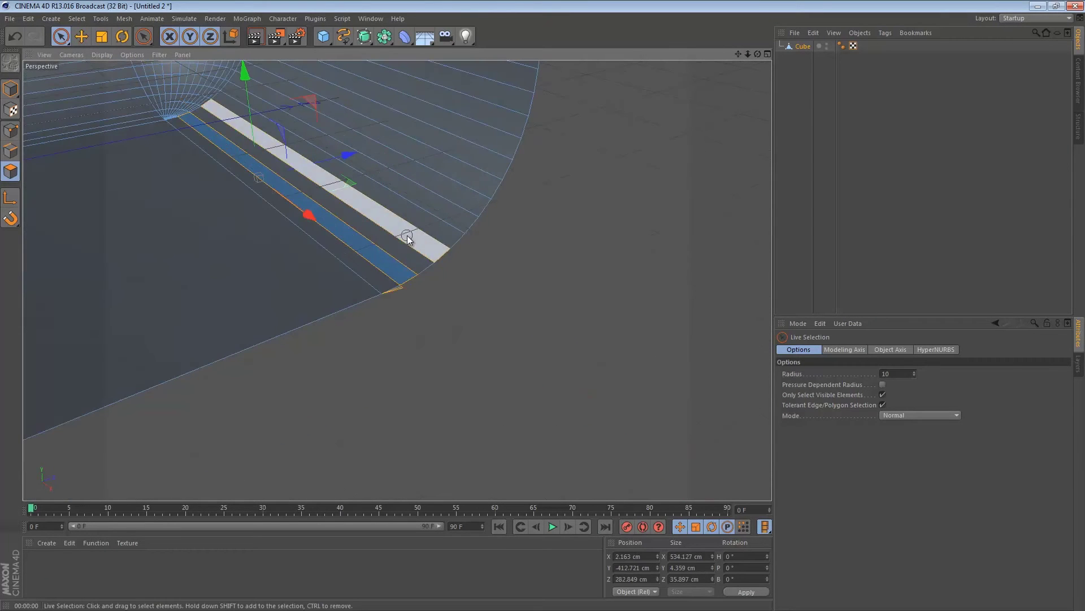
click(361, 283)
click(341, 329)
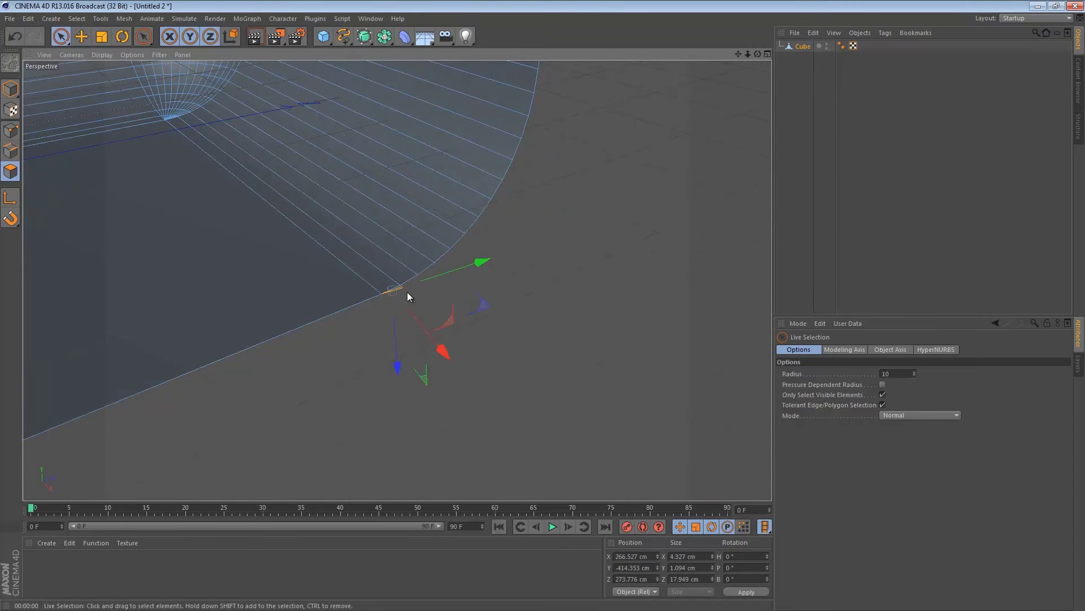
click(413, 311)
Examine the other corners and edges of the opening for leftover polygons
scroll(394, 321, down, 8)
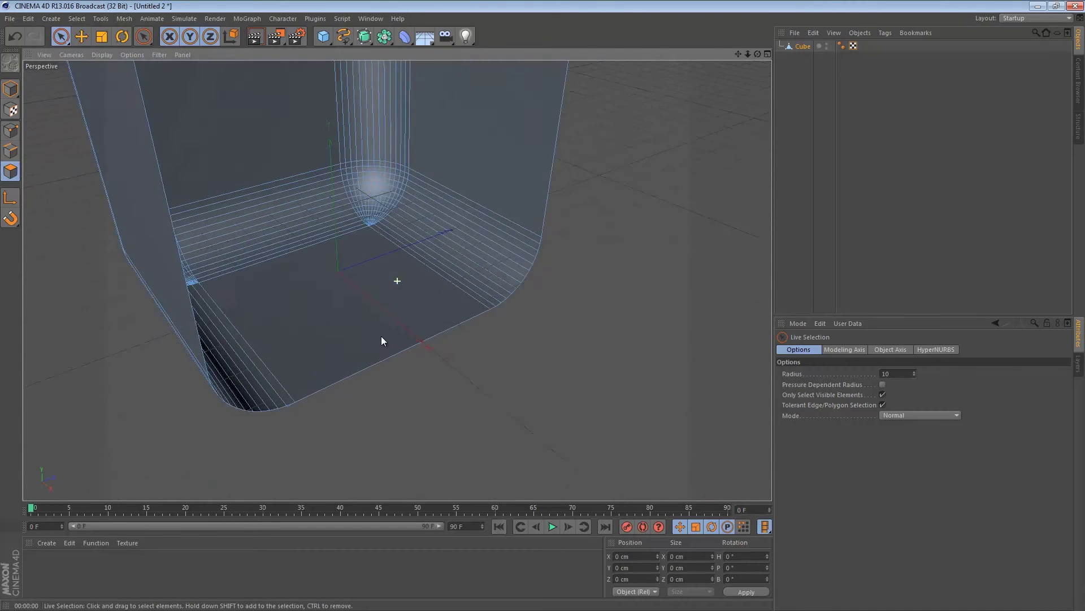
scroll(324, 398, up, 10)
click(228, 416)
scroll(297, 412, down, 6)
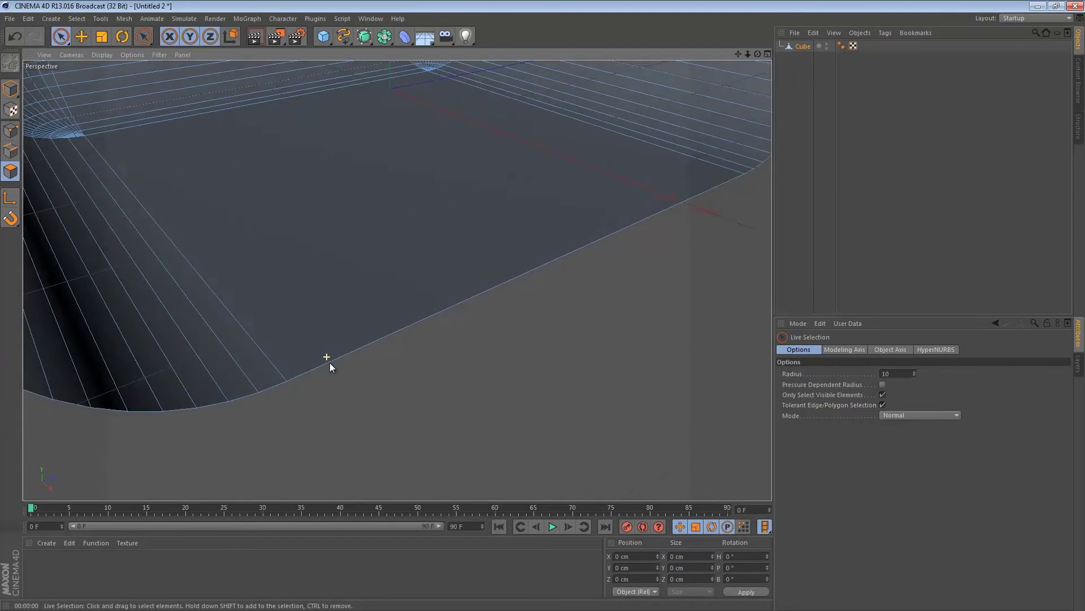
scroll(330, 362, down, 8)
alt+middle_drag(450, 203, 396, 369)
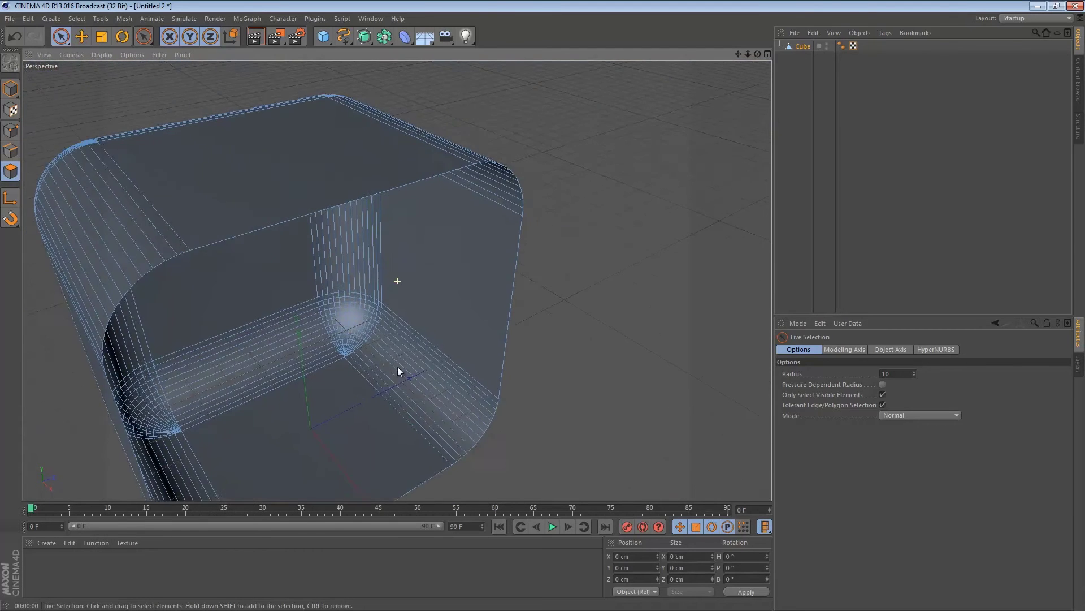
alt+drag(397, 373, 233, 260)
scroll(236, 267, down, 6)
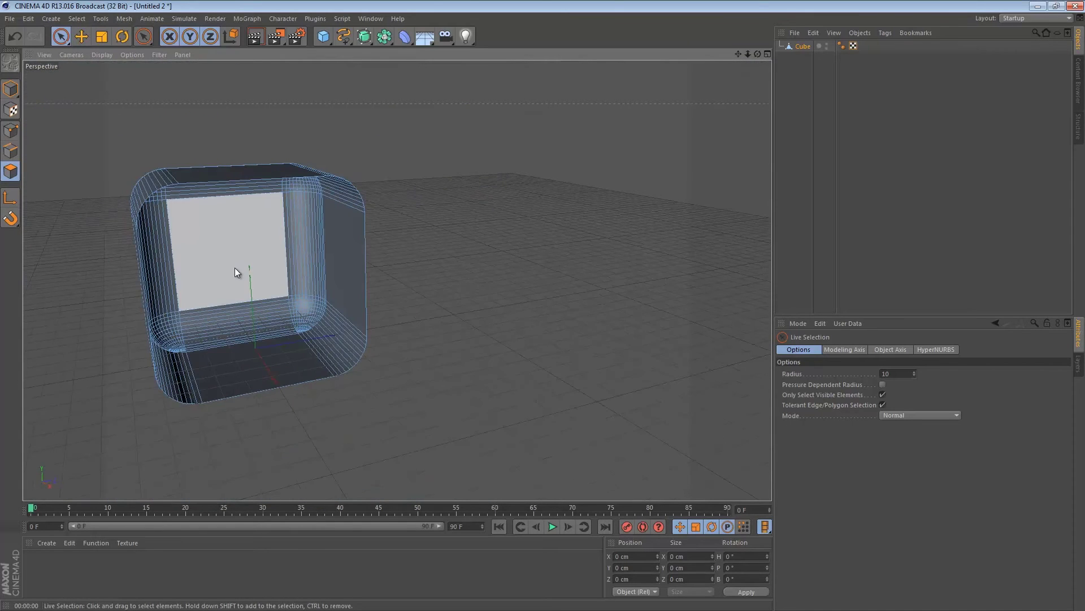
Extrude all polygons of the open box by 17 cm to give its walls thickness
key(ctrl+a)
right_click(214, 245)
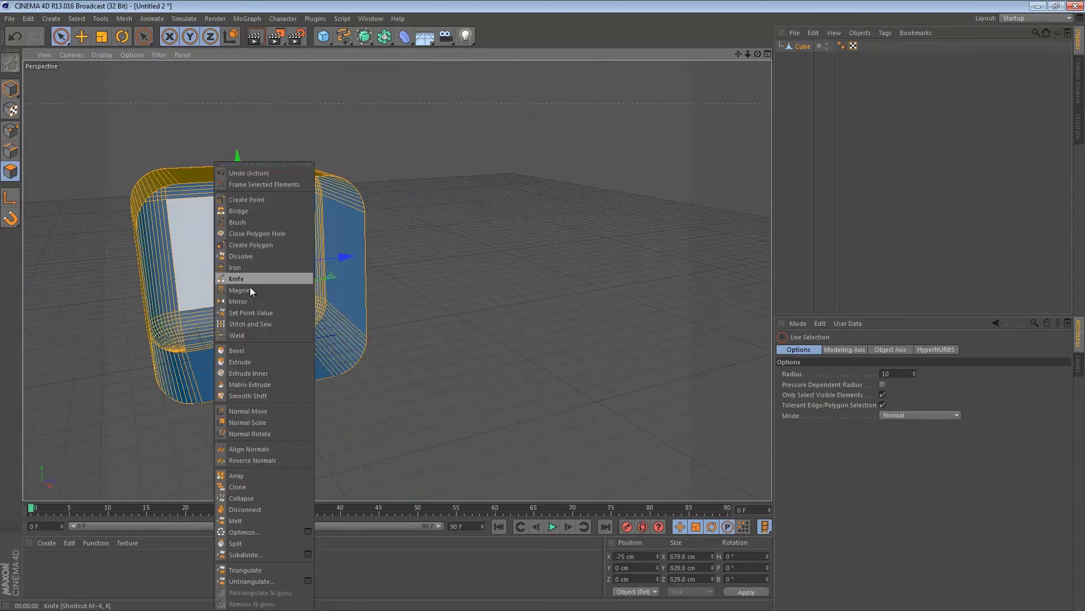
click(251, 362)
drag(268, 351, 542, 306)
scroll(271, 348, up, 3)
click(817, 180)
alt+drag(622, 220, 373, 289)
alt+drag(329, 245, 386, 265)
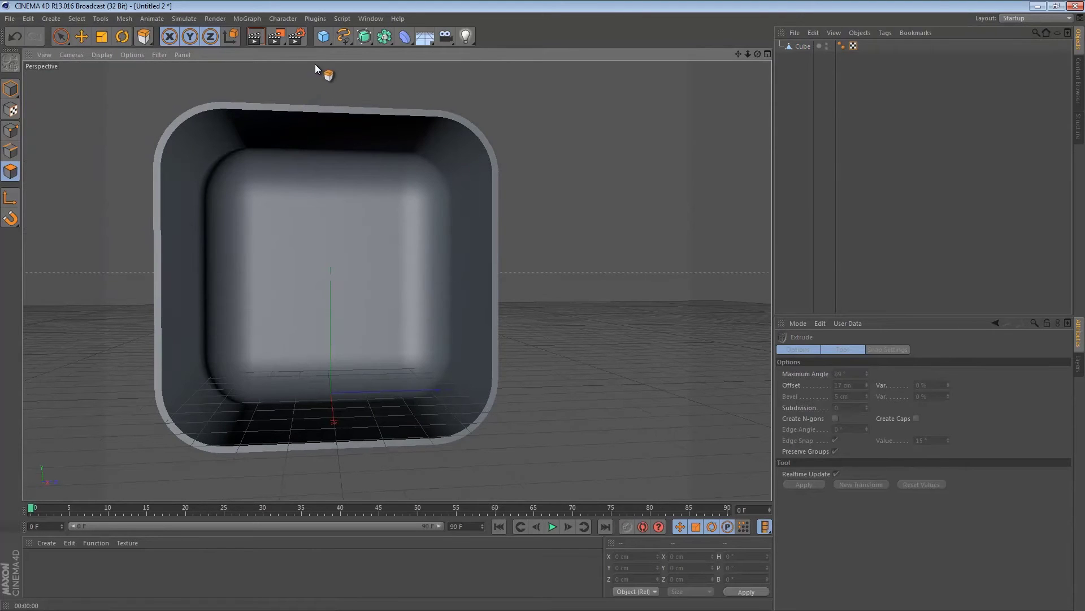
Add a cube, flatten it into a thin panel of about 437 × 5.5 × 147 cm, and raise it to about Y 226 cm
click(325, 40)
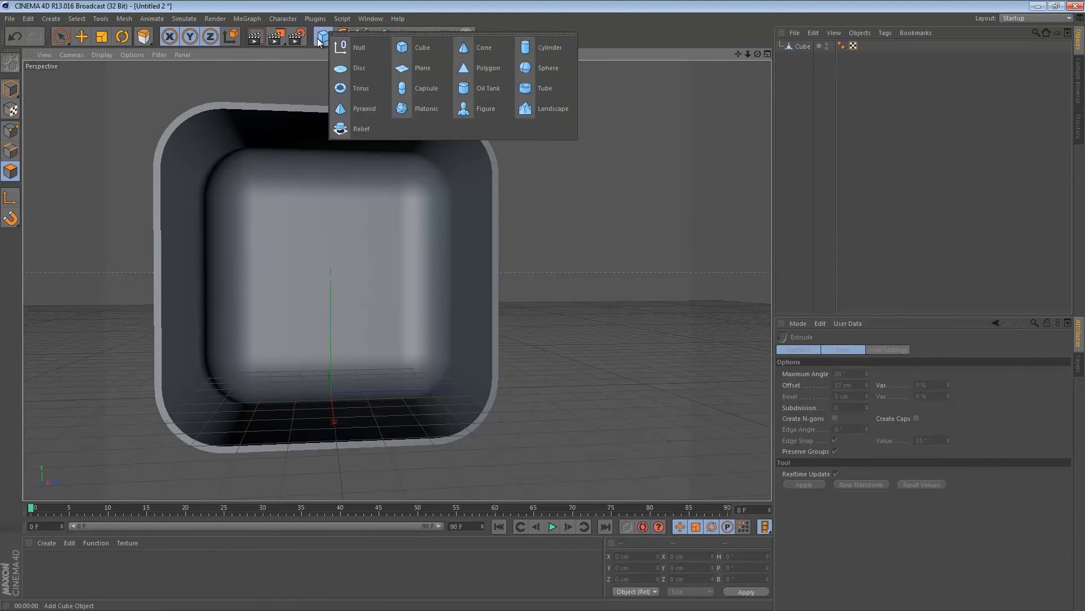
click(419, 50)
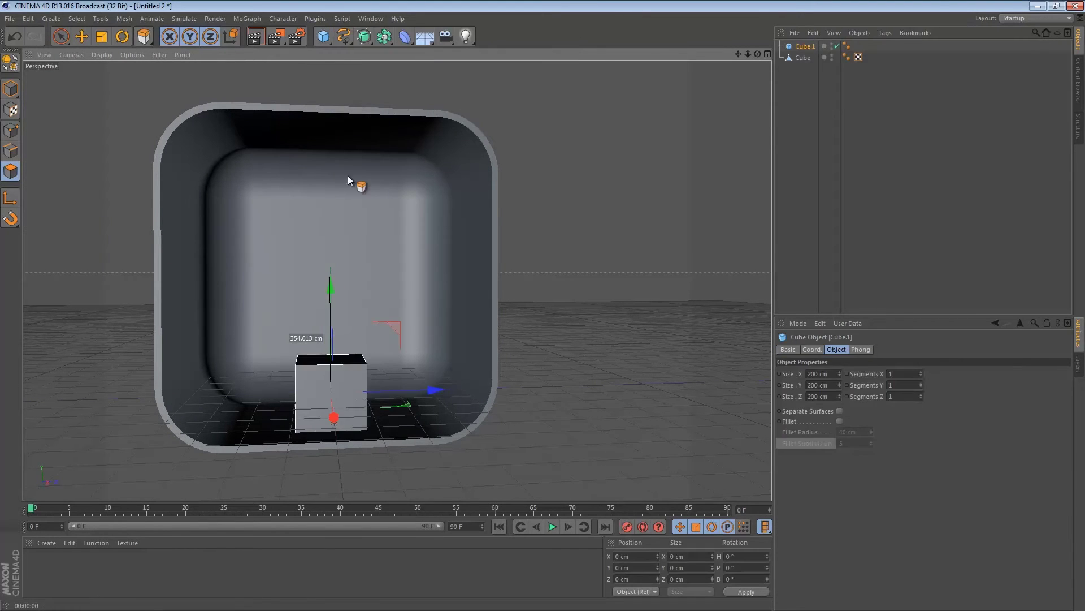
click(12, 89)
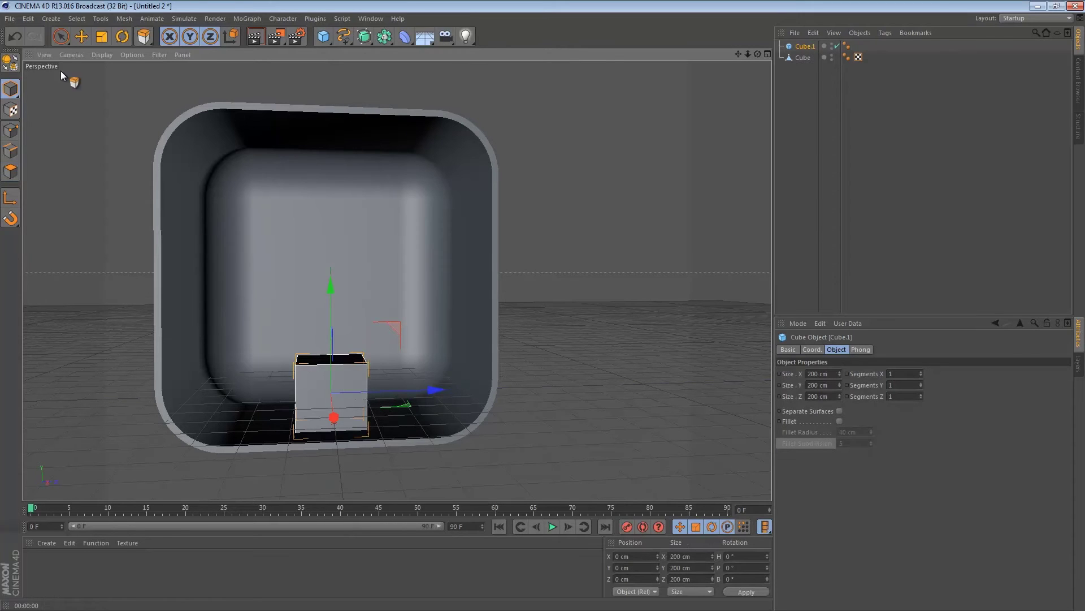
alt+drag(333, 364, 325, 330)
key(v)
mouse_move(325, 304)
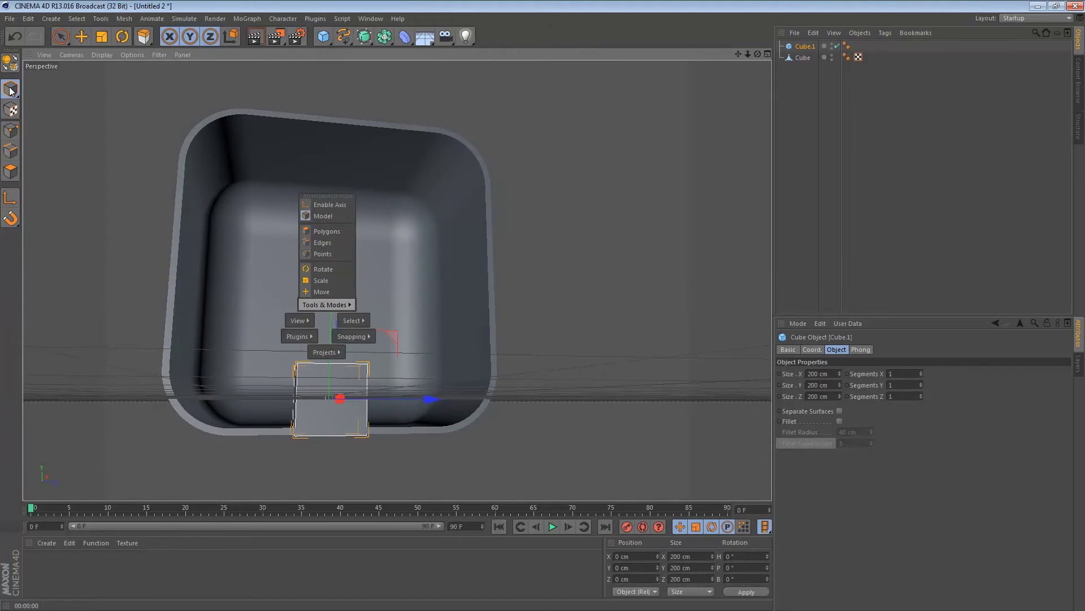
click(60, 36)
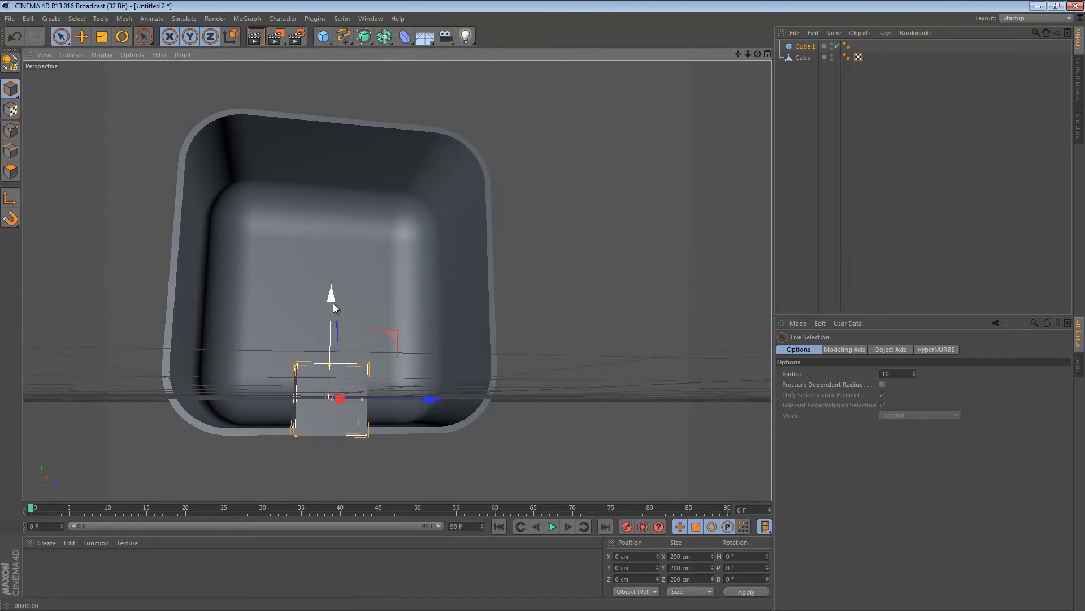
drag(334, 297, 335, 230)
drag(331, 294, 312, 392)
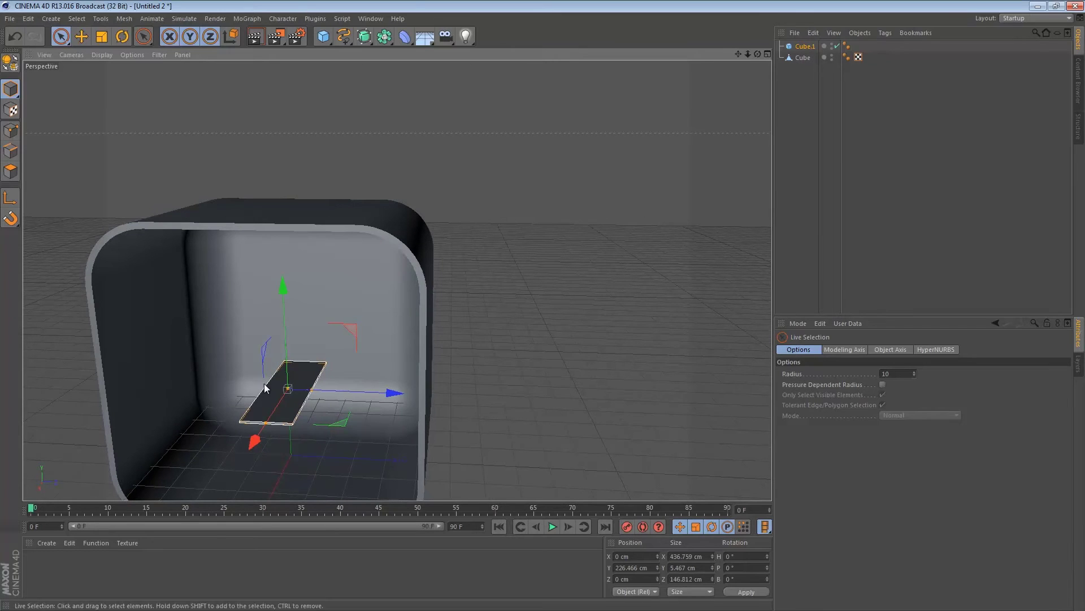
Add a MoGraph Cloner and nest the flattened cube inside it
click(252, 19)
click(256, 104)
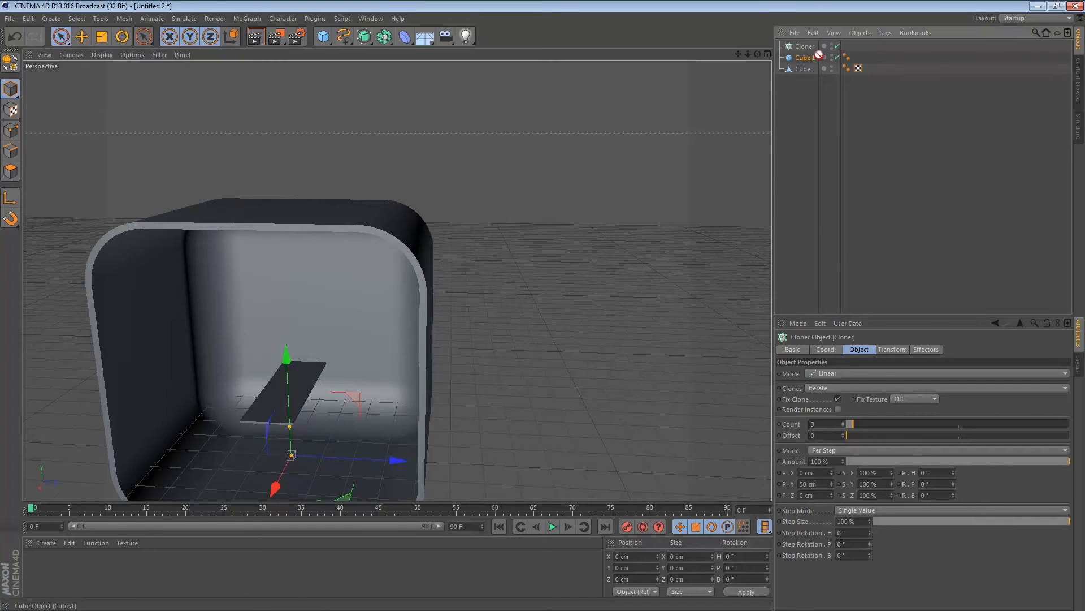
drag(819, 56, 804, 45)
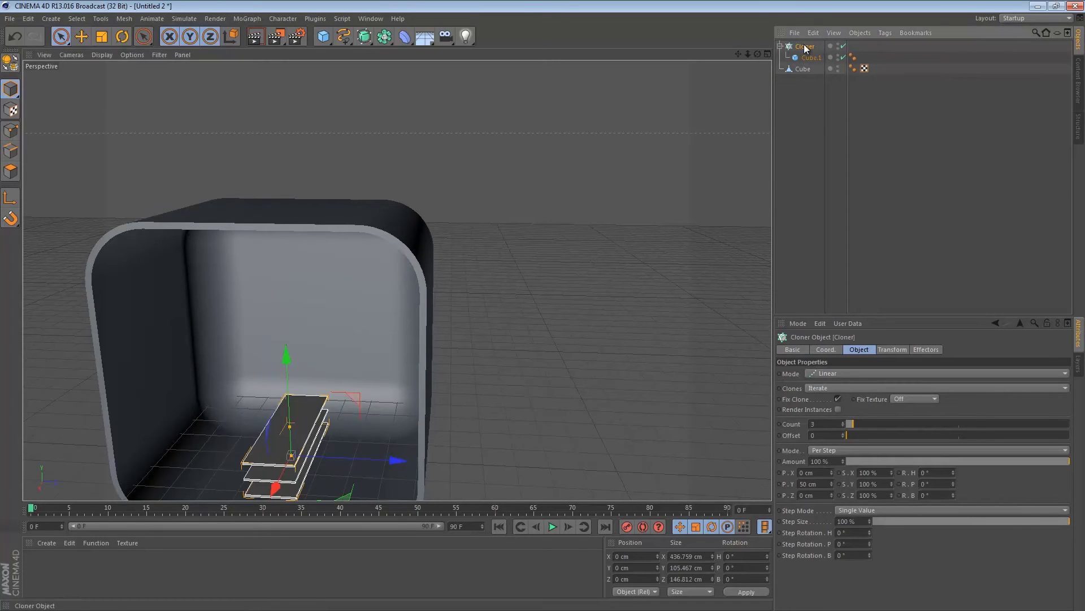
Set the cloner to Grid Array mode and raise it inside the box to about Y 293 cm
click(824, 374)
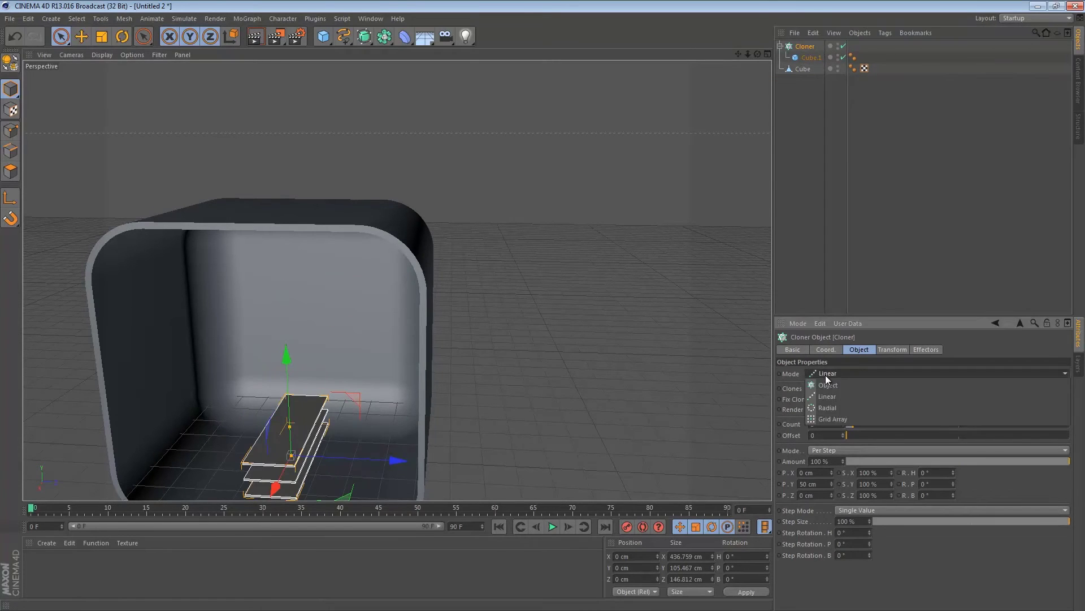
click(822, 418)
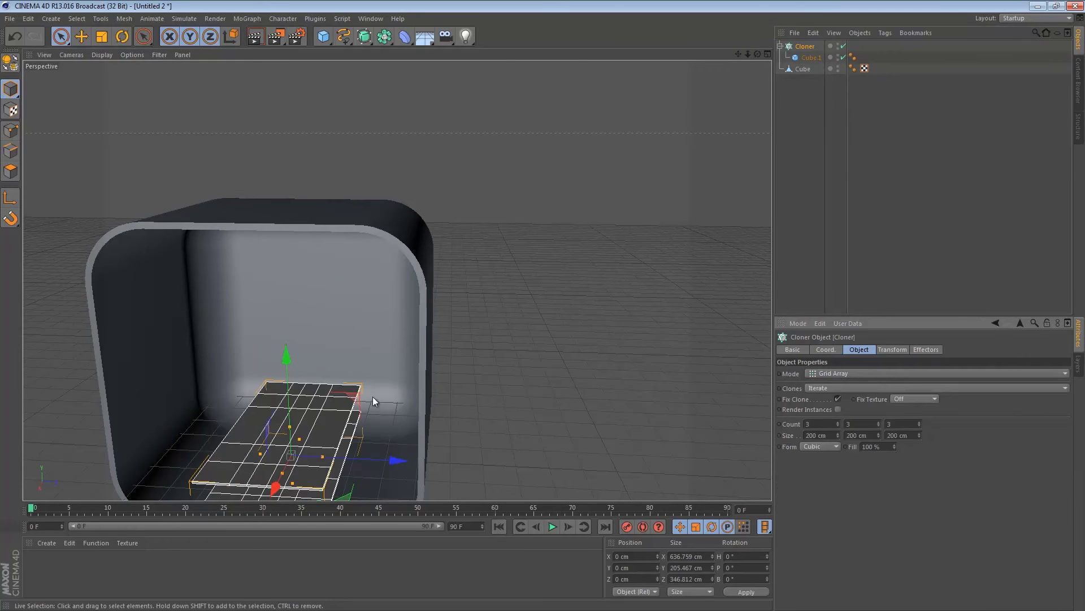
mouse_move(383, 412)
alt+mouse_down()
mouse_move(399, 379)
mouse_move(389, 343)
alt+mouse_up()
mouse_move(310, 347)
mouse_down()
mouse_move(317, 250)
mouse_move(341, 266)
mouse_up()
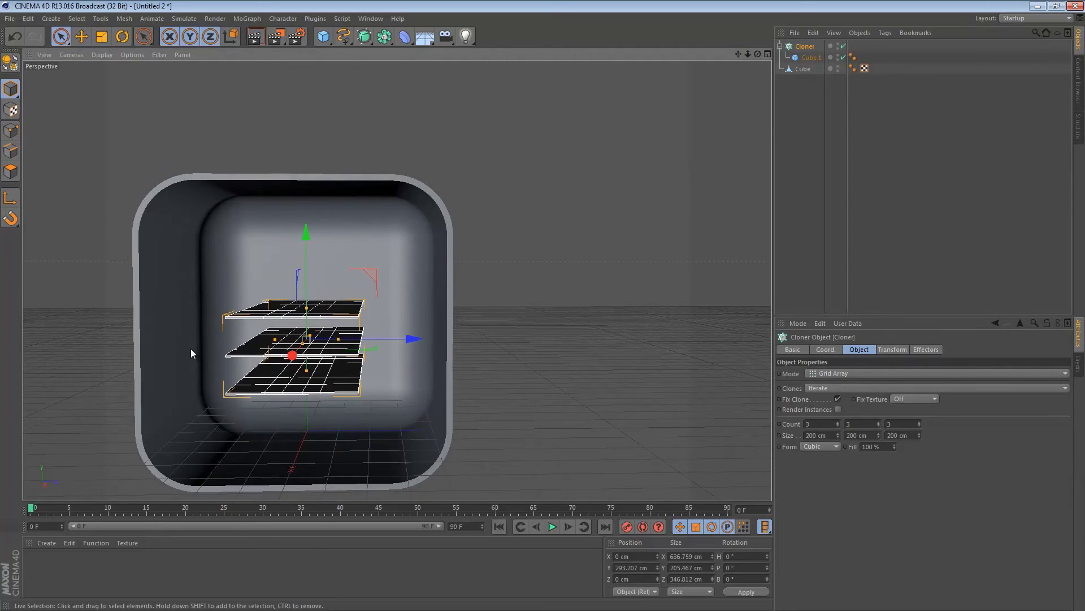
Set the cloner's grid count to 2, 1 and 4, its X size to 500 cm and its Z size to 532 cm
click(855, 423)
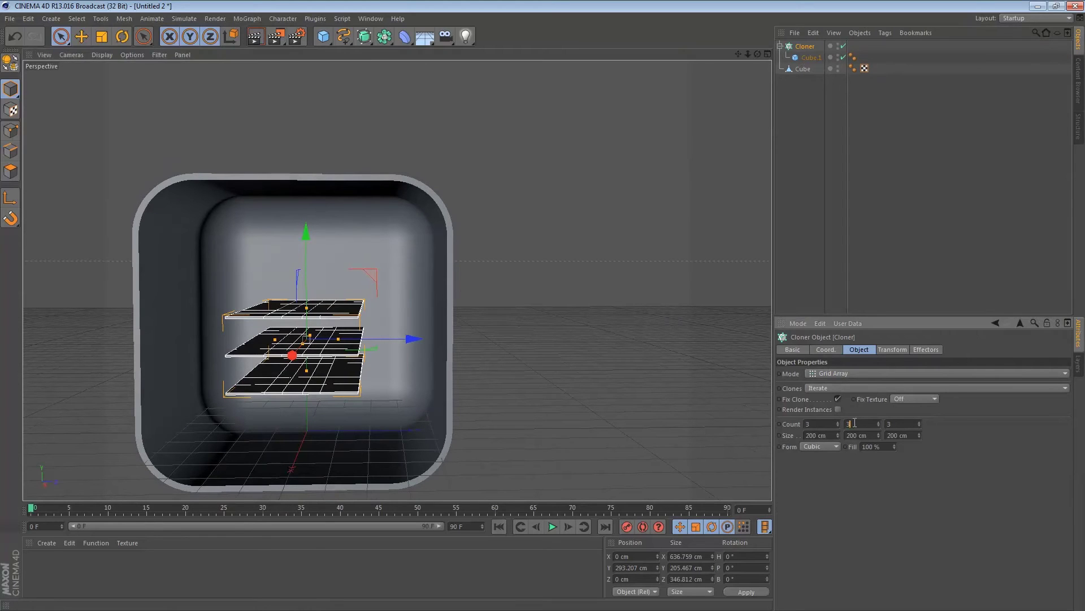
text(1)
click(824, 423)
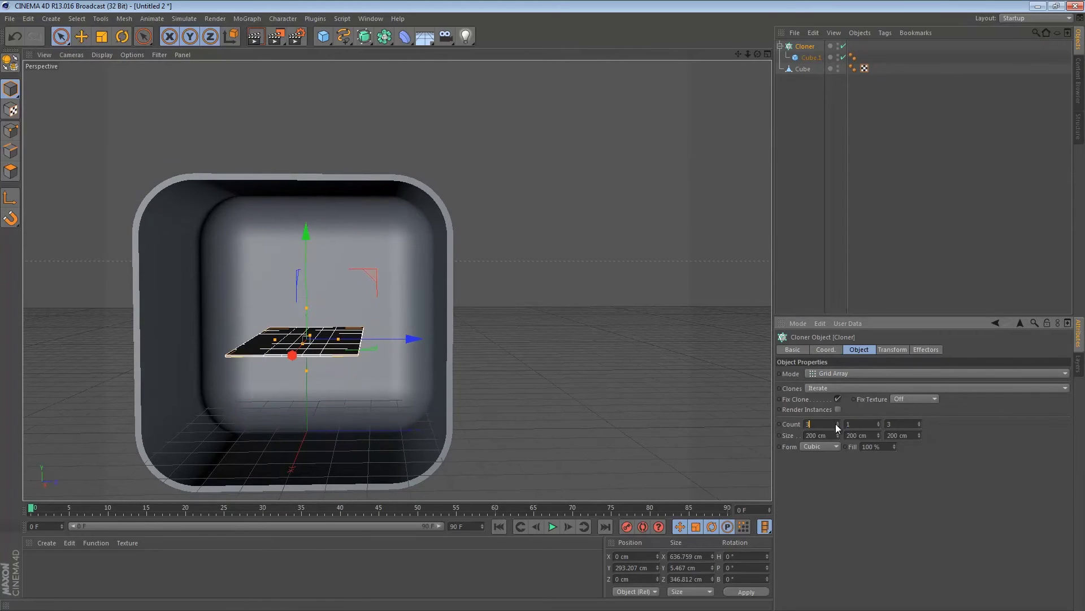
mouse_move(837, 432)
mouse_down()
mouse_move(814, 431)
mouse_move(853, 388)
mouse_move(832, 442)
mouse_move(835, 433)
mouse_up()
text(2)
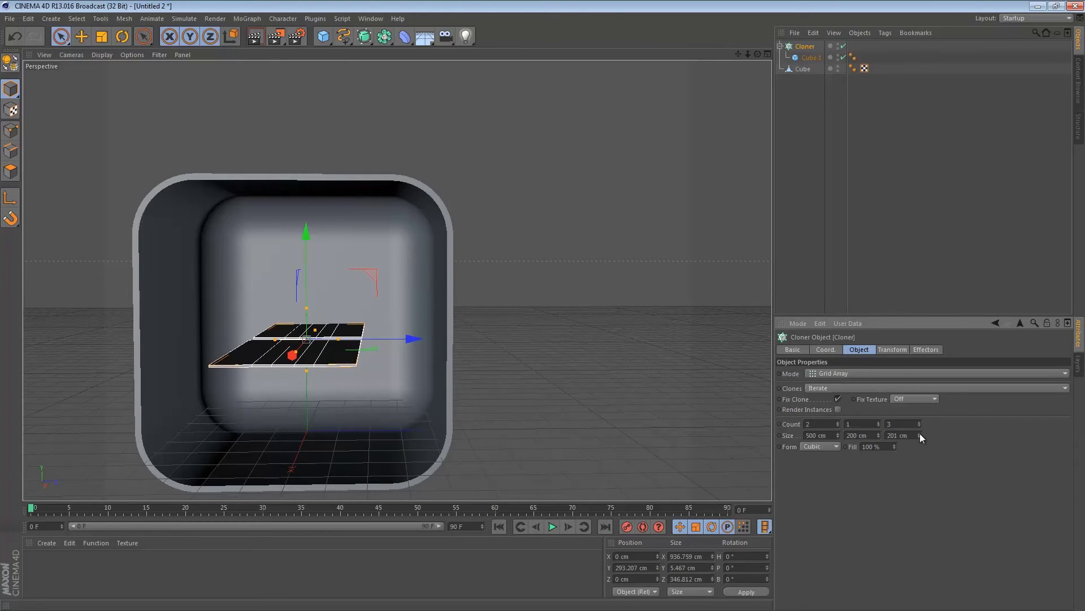
mouse_move(920, 431)
mouse_down()
mouse_move(934, 408)
mouse_move(915, 438)
mouse_up()
click(920, 421)
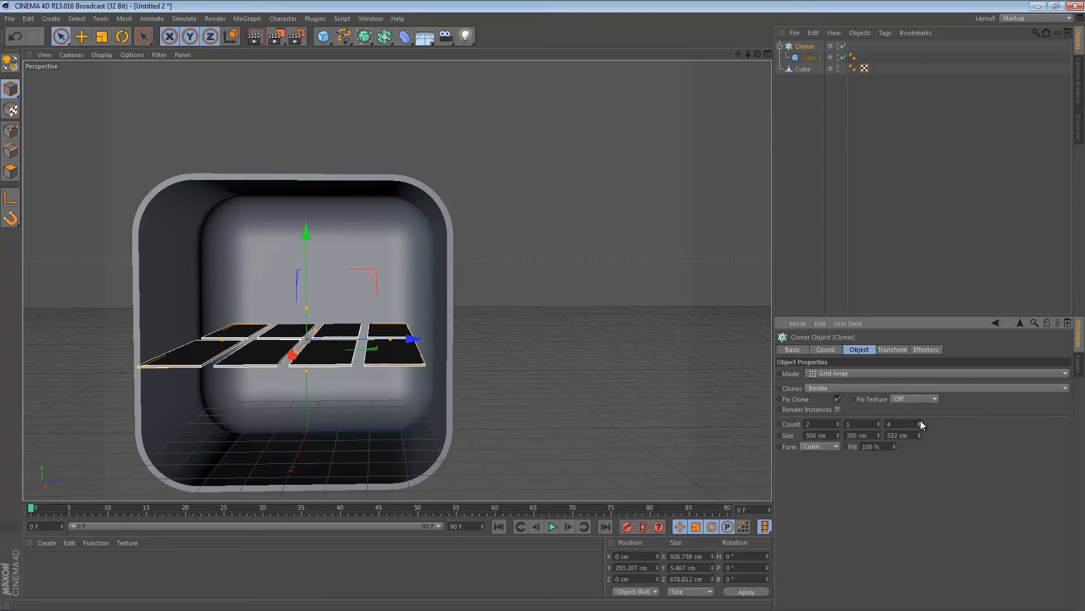
Reduce the cloner to a single row of four panels and position it under the box's ceiling at about X 23, Y 745, Z 2 cm
drag(309, 262, 412, 131)
alt+middle_drag(553, 154, 501, 212)
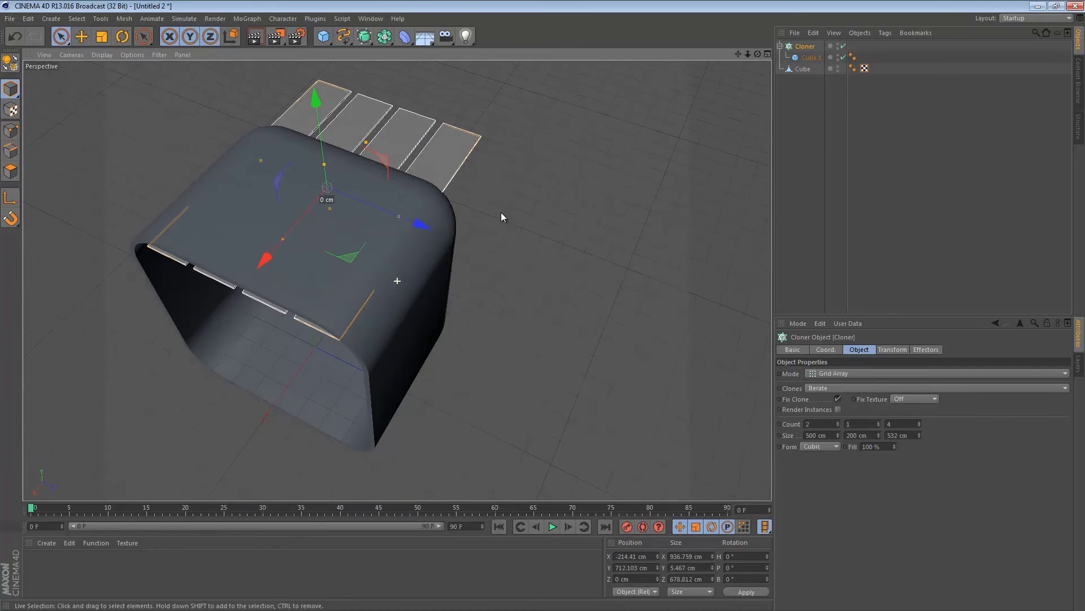
click(837, 426)
mouse_move(260, 256)
mouse_down()
mouse_move(248, 281)
mouse_move(279, 342)
mouse_move(395, 277)
mouse_move(287, 207)
mouse_up()
drag(367, 171, 368, 171)
drag(297, 124, 298, 111)
alt+drag(340, 197, 430, 369)
drag(459, 307, 449, 297)
drag(455, 426, 451, 438)
drag(497, 321, 452, 306)
alt+drag(524, 344, 411, 320)
Create a new material with Color and Specular disabled and Luminance enabled
double_click(81, 569)
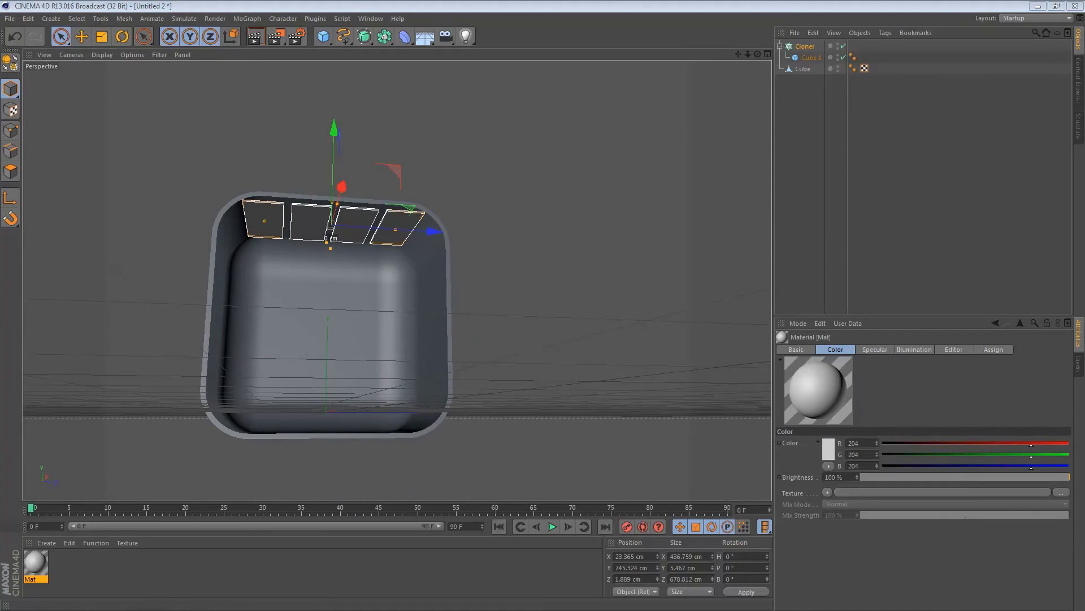
double_click(36, 563)
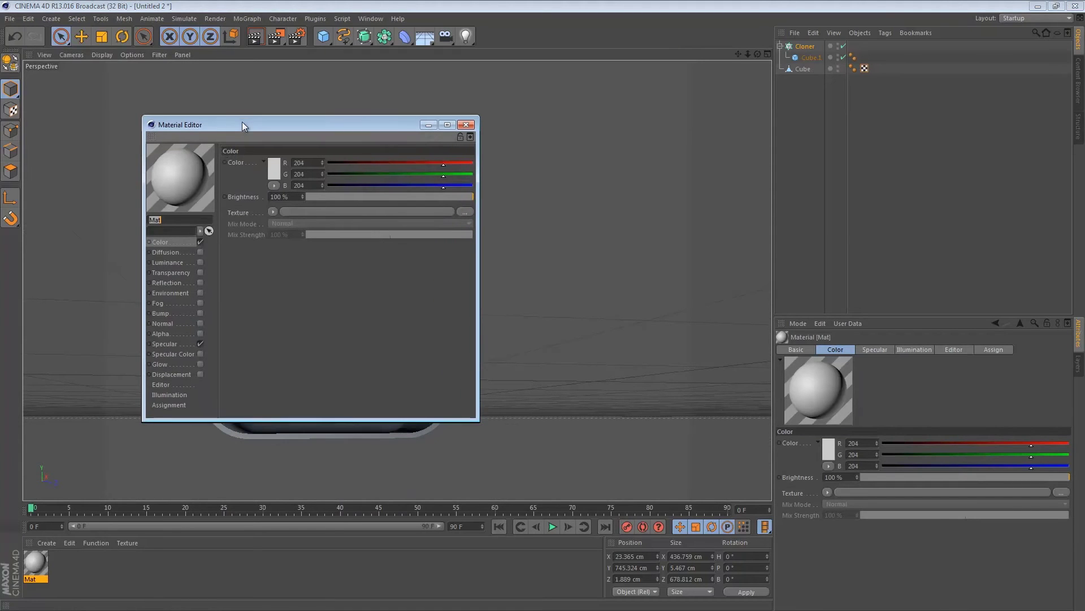
click(202, 240)
click(201, 342)
click(169, 261)
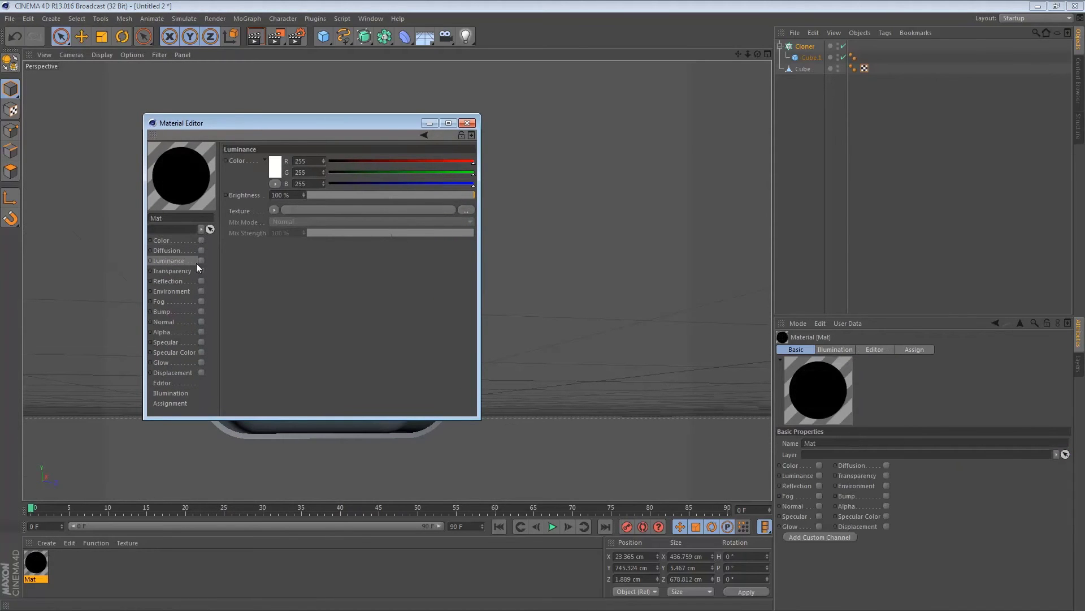
click(201, 260)
Load a Gradient shader as the Luminance texture and set its type to 2D - Circular
click(275, 211)
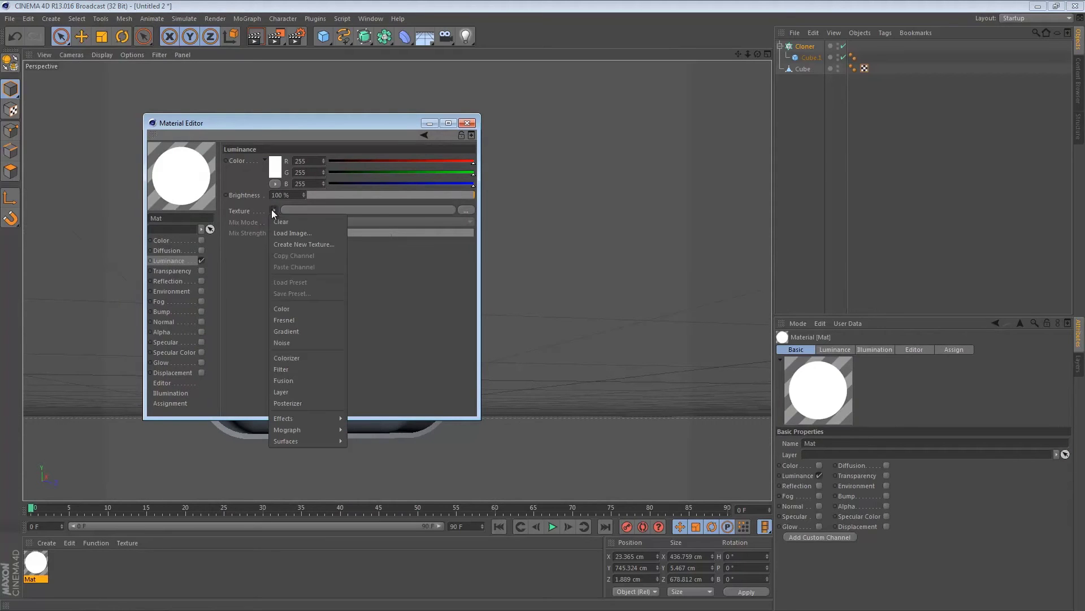
click(285, 331)
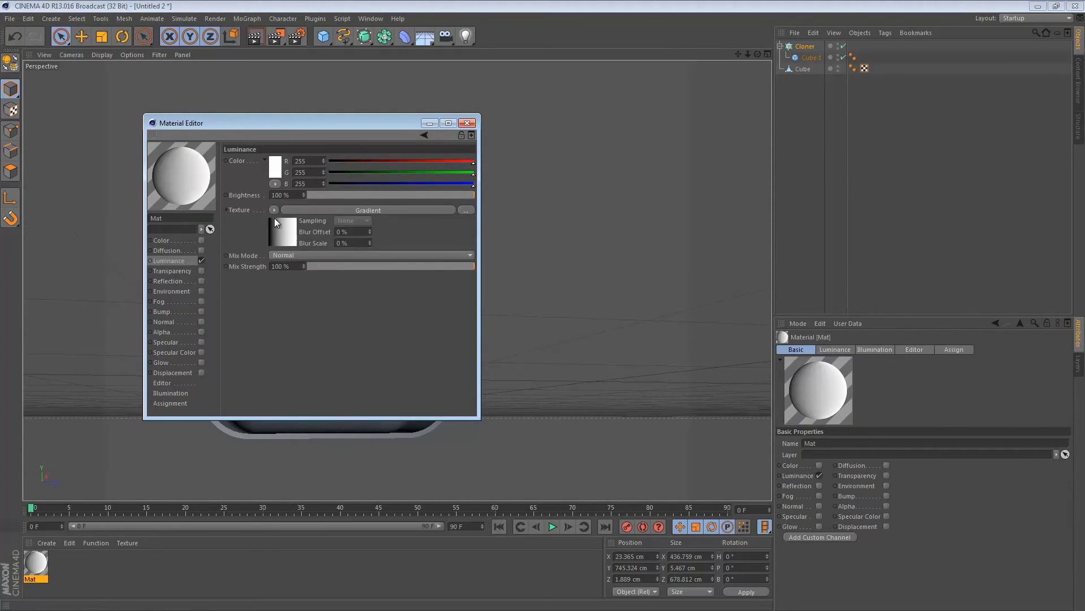
click(323, 209)
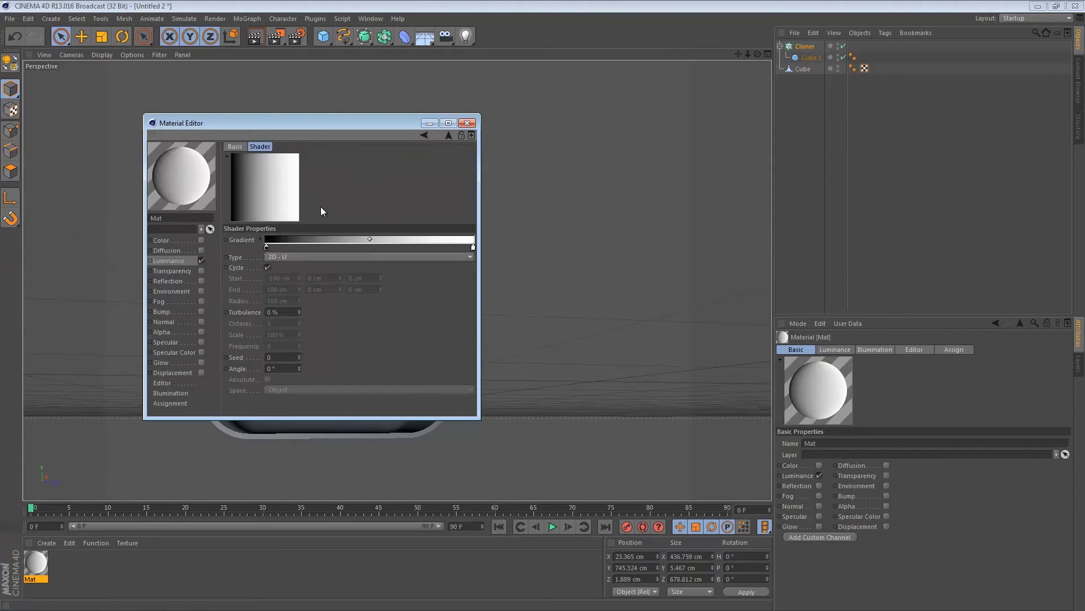
click(280, 257)
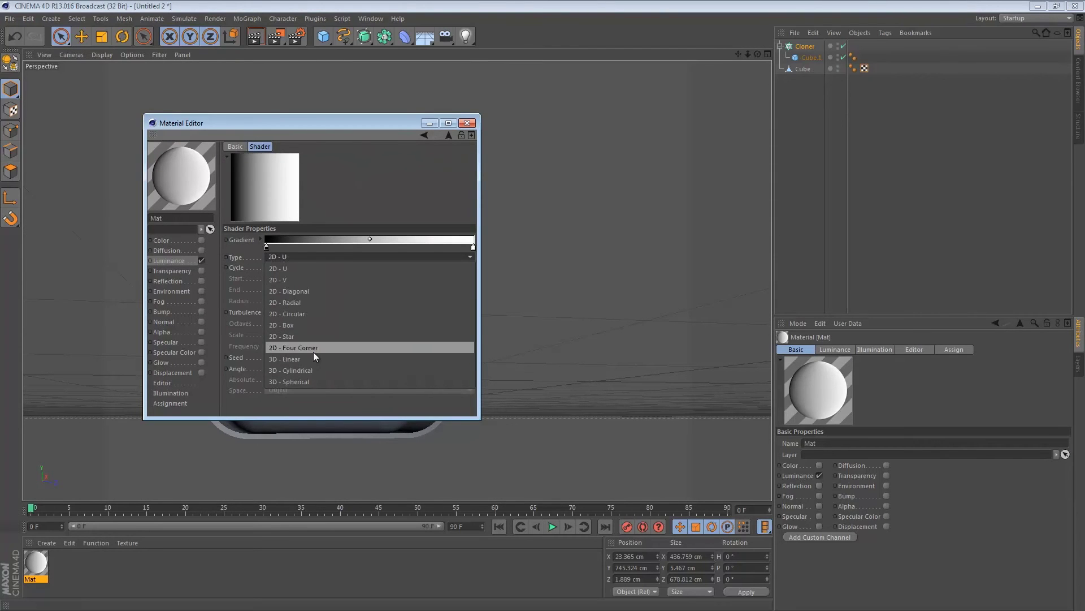
click(293, 316)
Set the gradient's start colour to white and its end colour to light grey
double_click(266, 247)
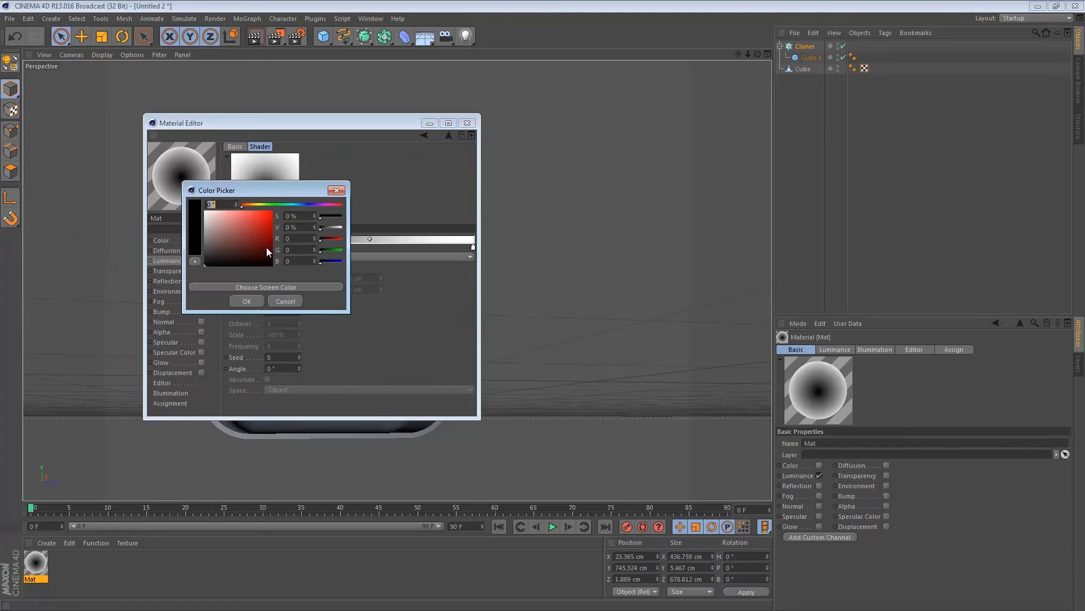
click(247, 300)
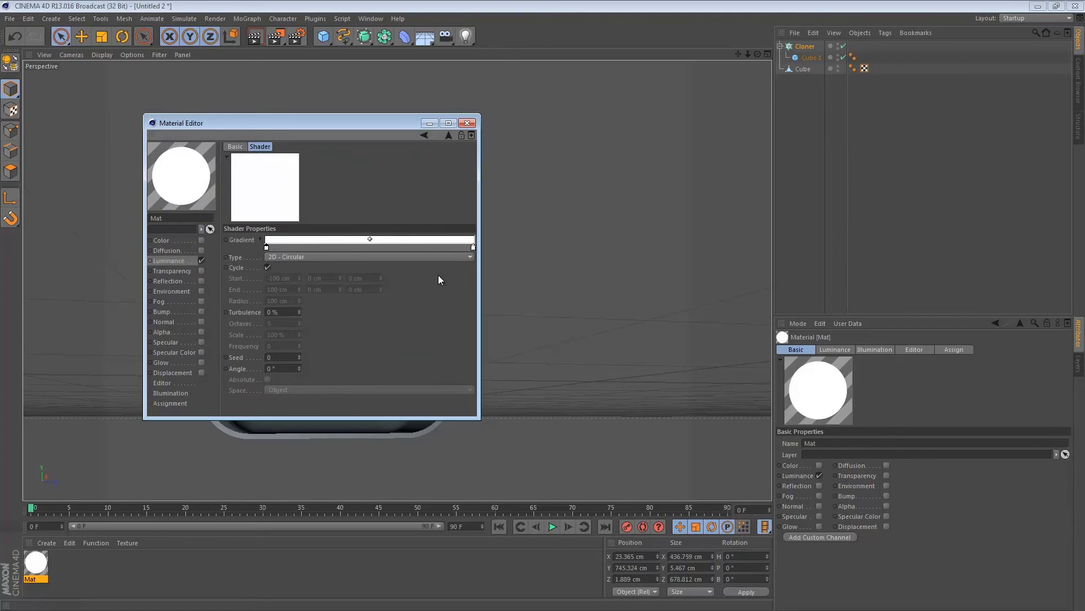
double_click(472, 246)
drag(415, 234, 402, 223)
click(451, 300)
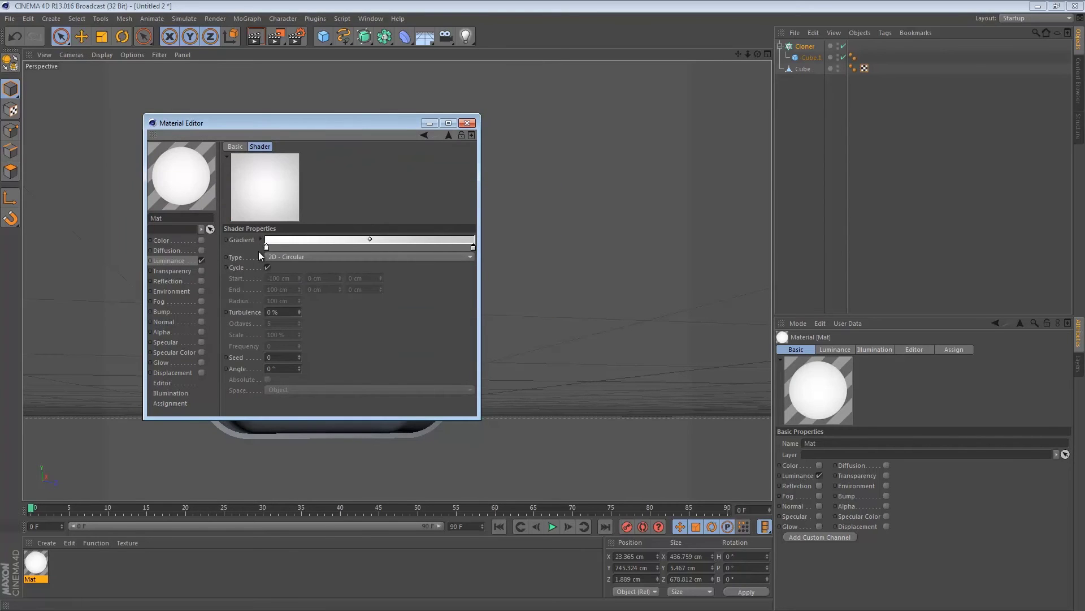
Close the material editor and apply the luminous material to the cloner
click(467, 123)
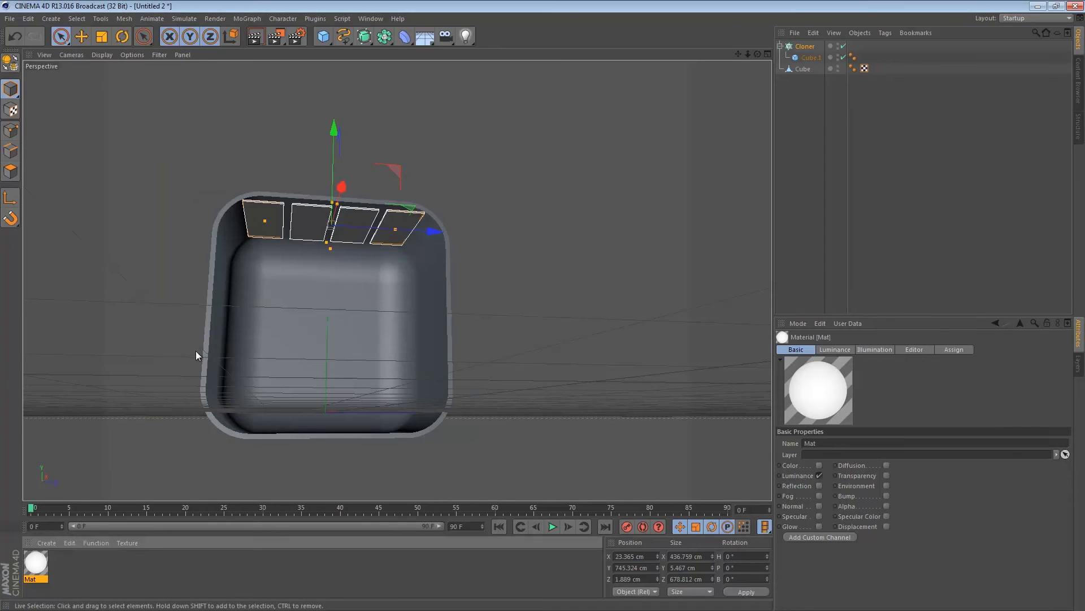
drag(35, 563, 808, 48)
alt+drag(447, 157, 429, 205)
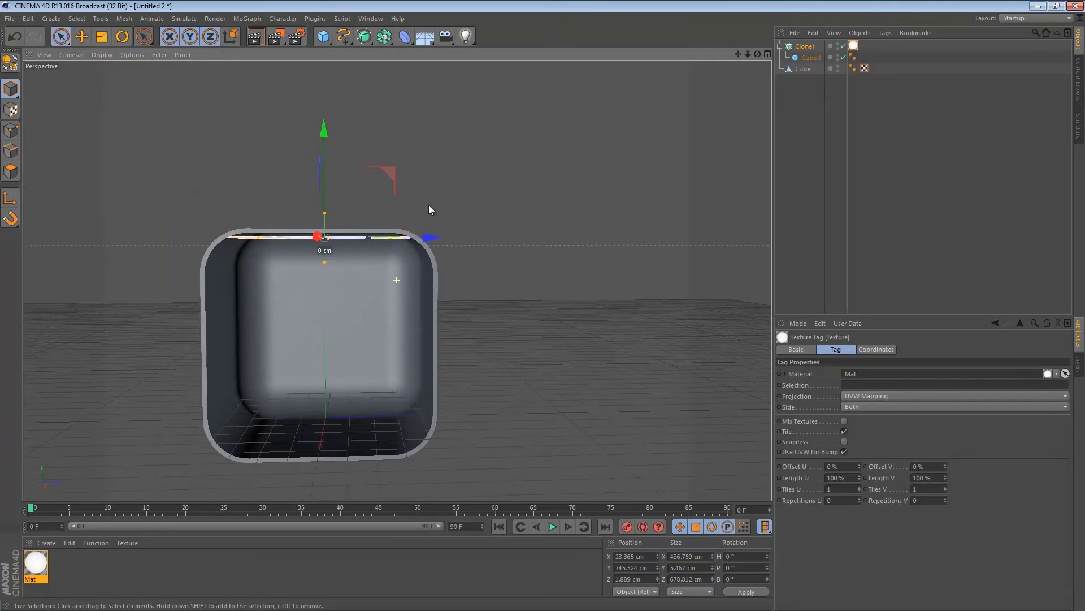
Create a second material with its colour set to RGB 200, 200, 200 and apply it to the rounded box
double_click(79, 569)
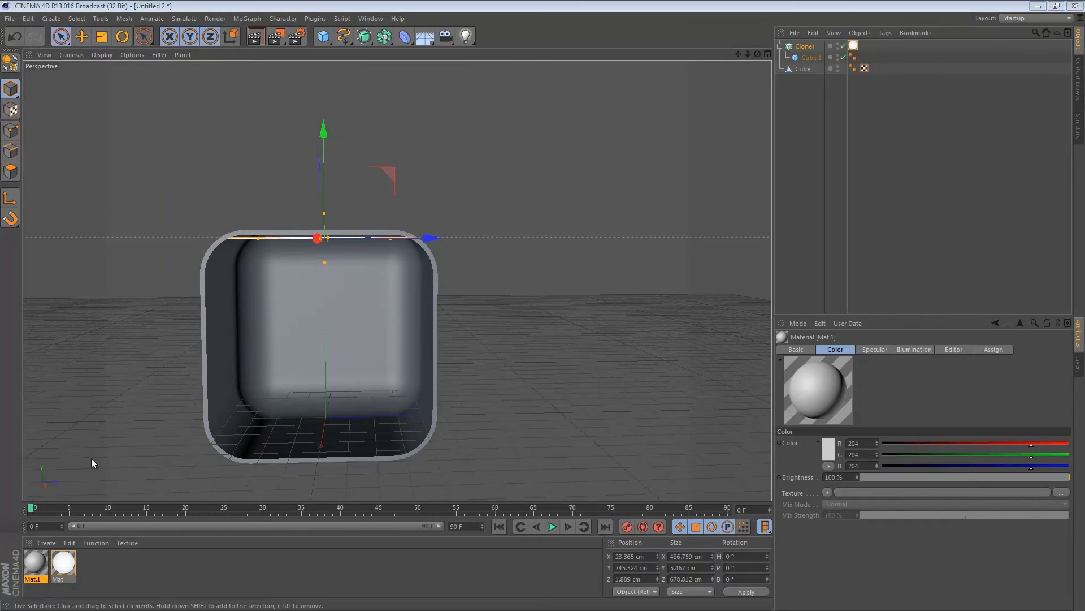
double_click(36, 562)
drag(342, 223, 496, 226)
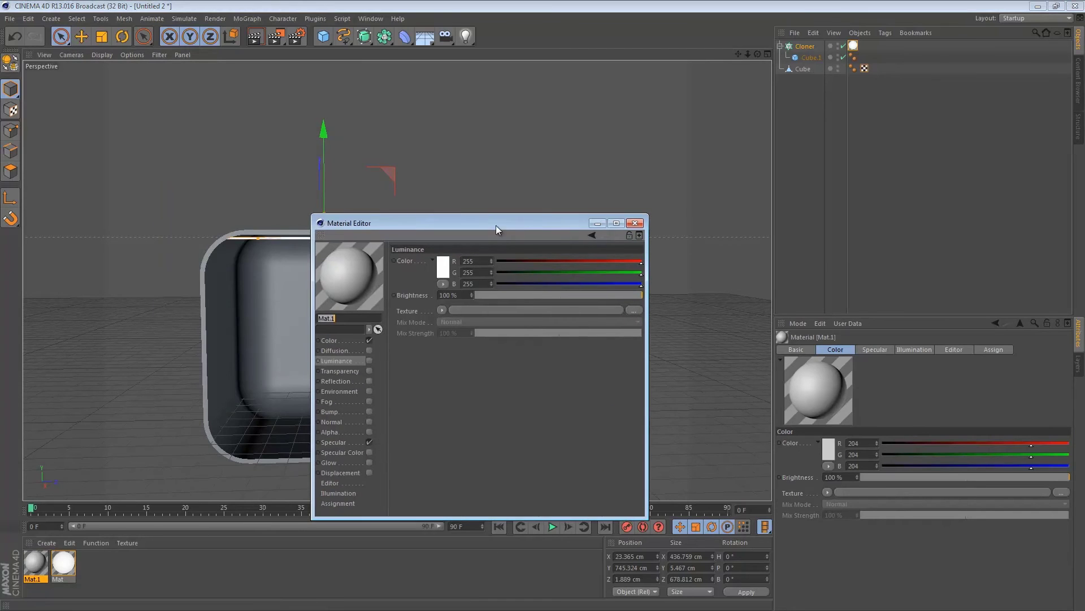
click(351, 341)
click(443, 266)
click(381, 242)
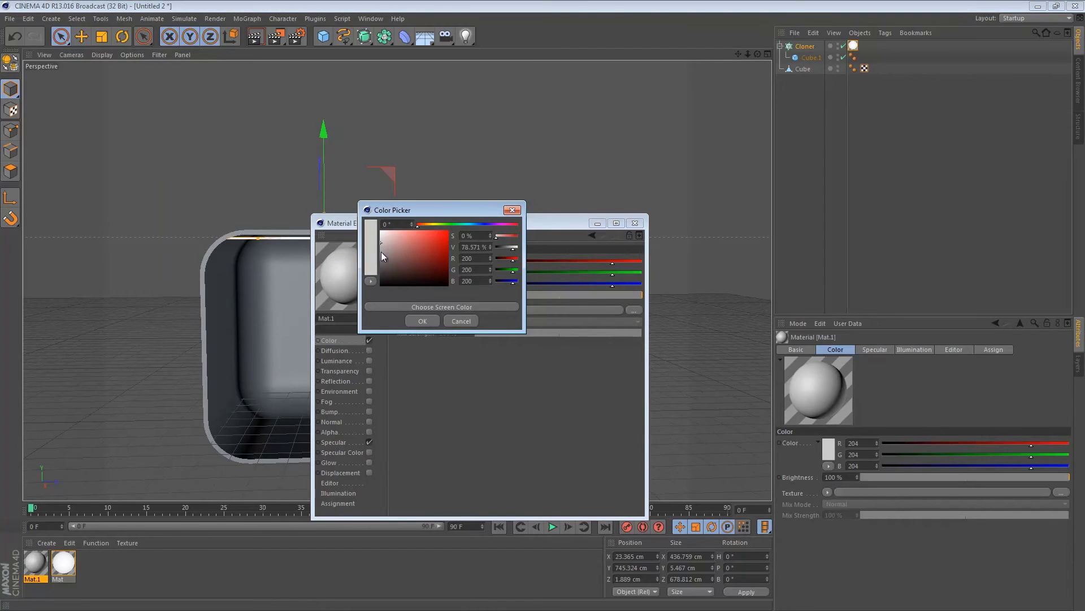
click(422, 321)
click(635, 223)
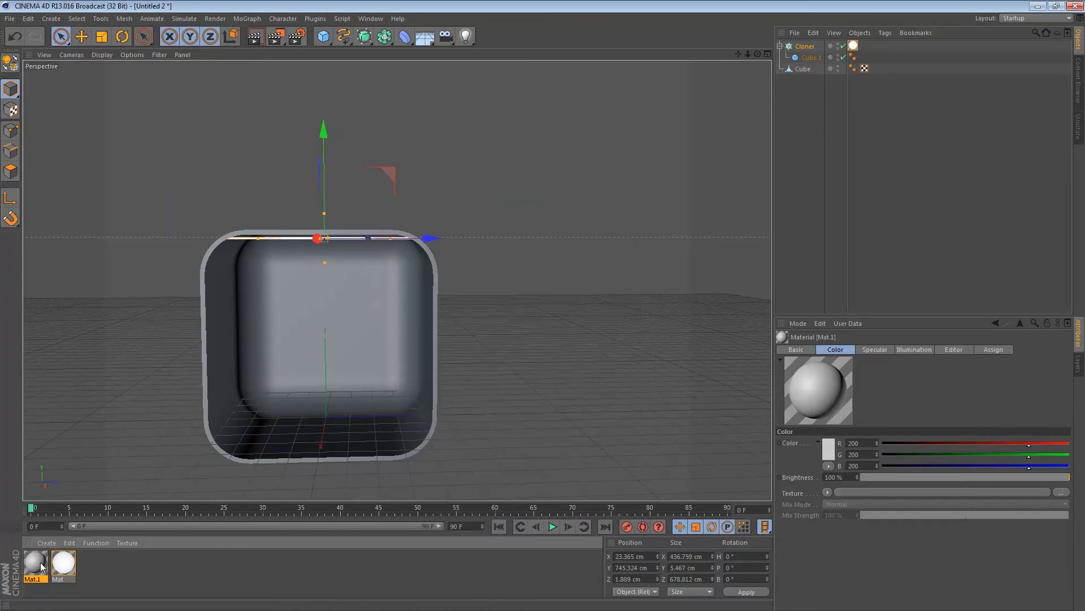
drag(268, 376, 307, 334)
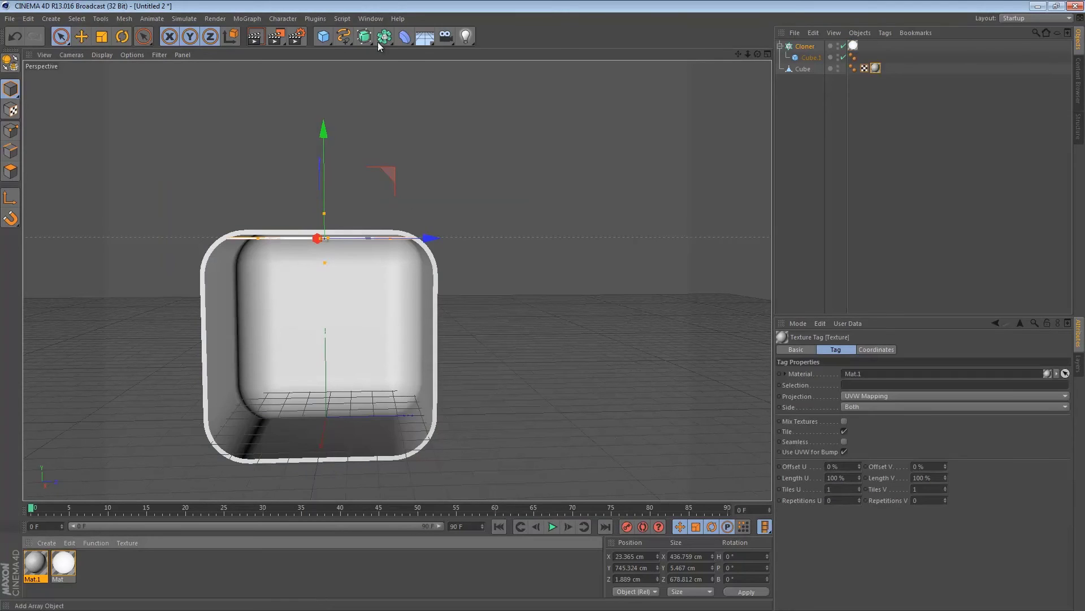
Add a sphere, raise it to about 290 cm in Y inside the box and scale it uniformly to about 311 cm
click(323, 36)
click(531, 69)
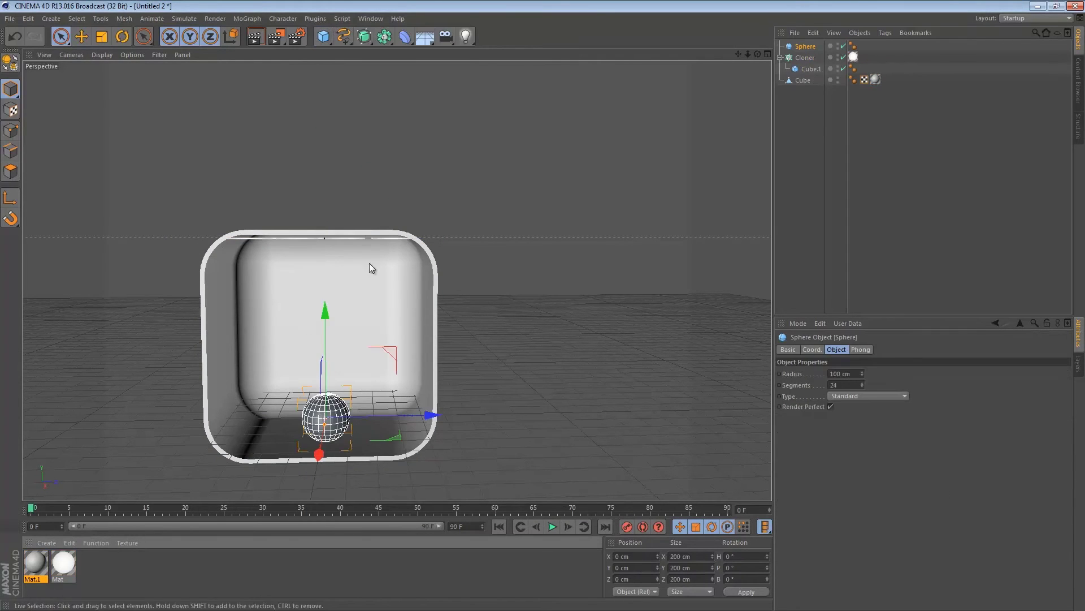
drag(327, 317, 325, 249)
key(t)
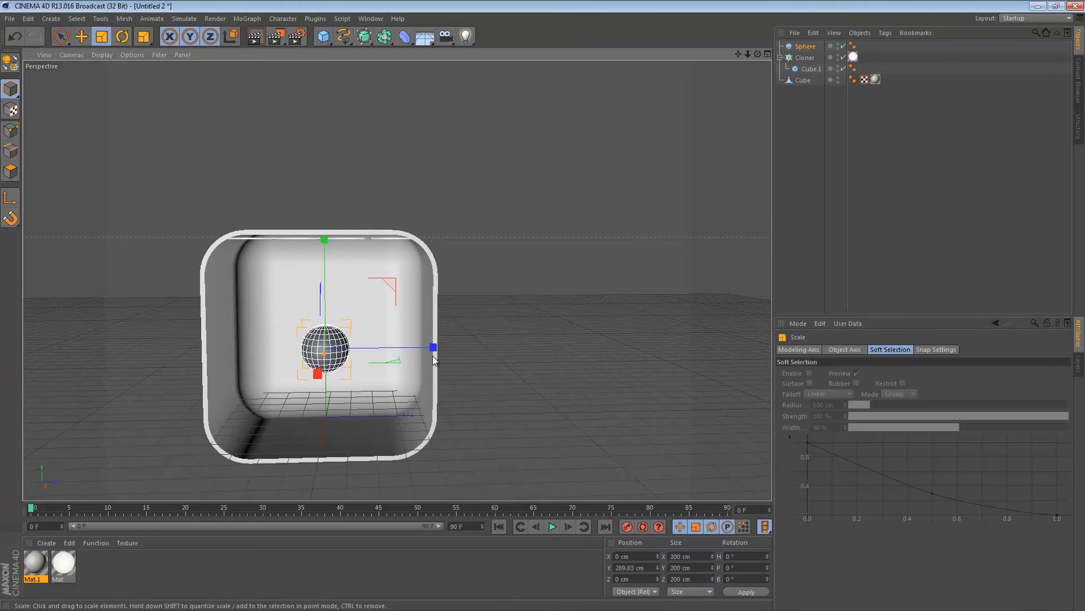
drag(424, 354, 551, 294)
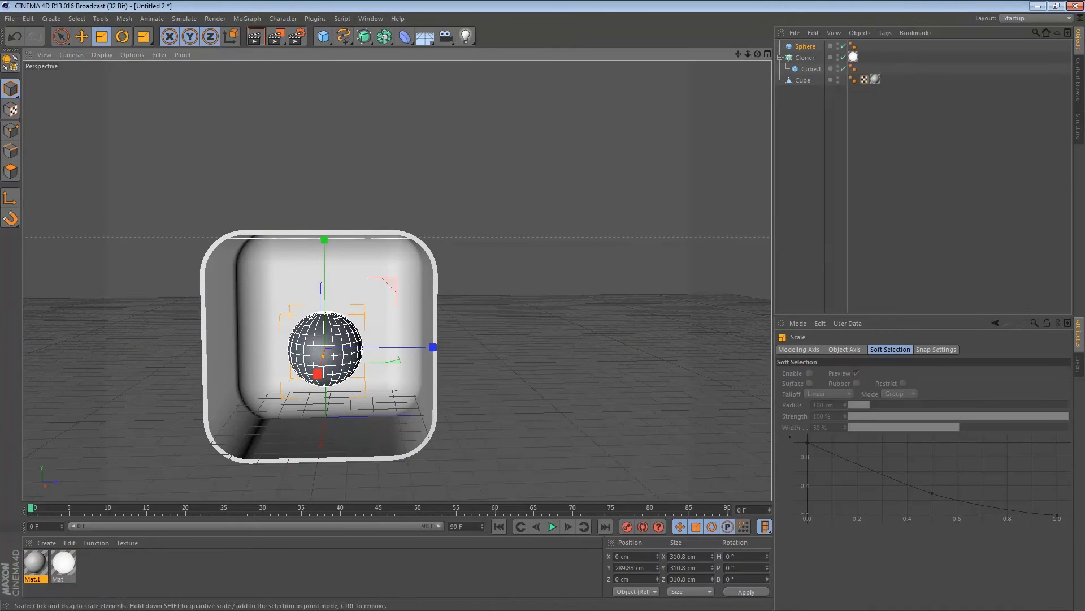
Create a third material and set its colour to a cool light grey, RGB 197, 202, 205
double_click(114, 564)
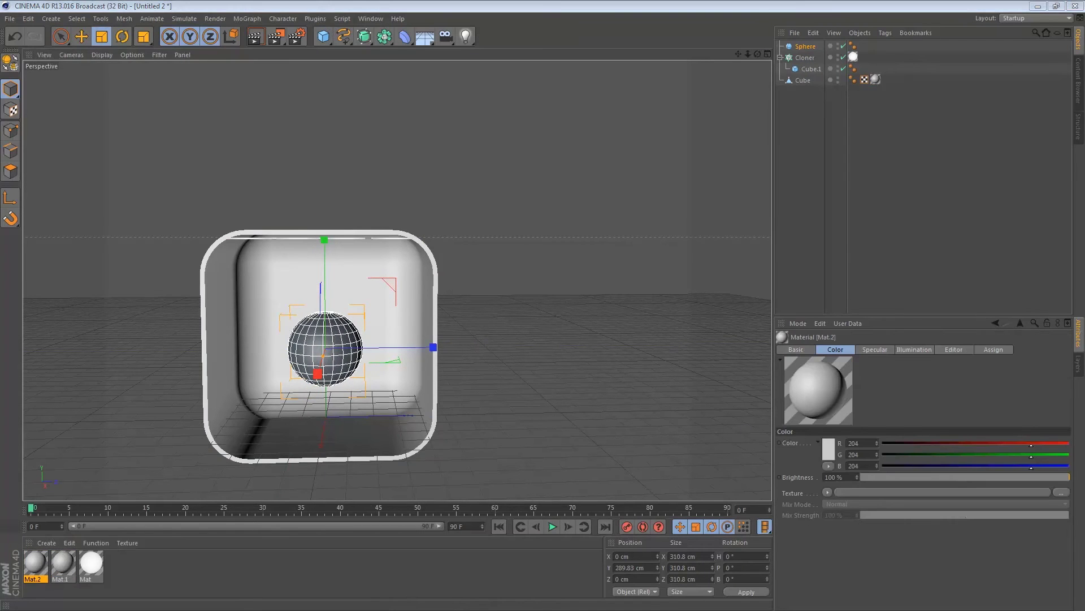
double_click(35, 564)
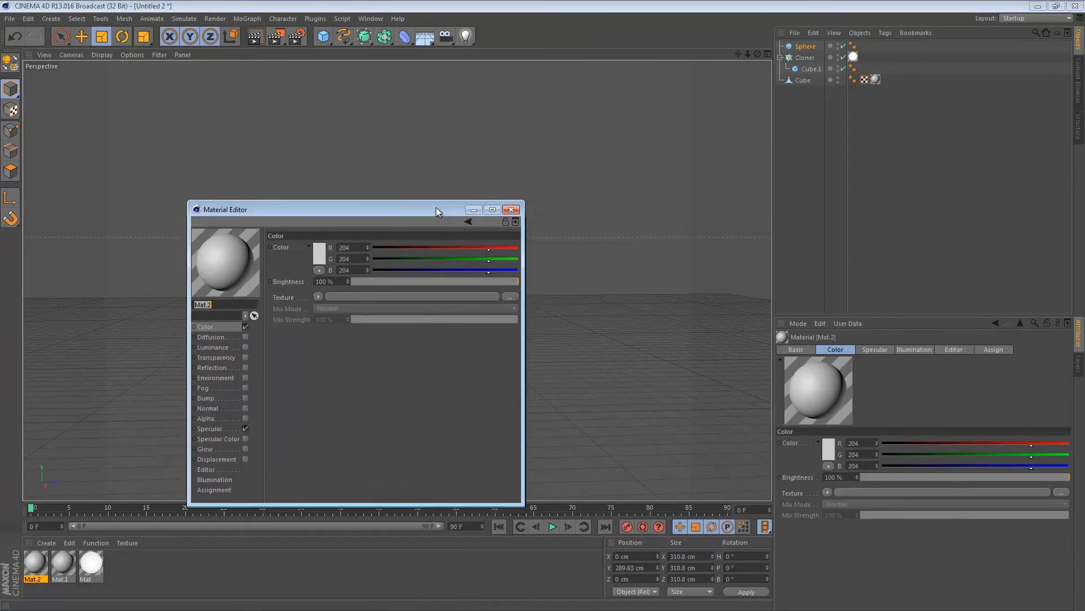
click(314, 248)
drag(312, 246, 345, 207)
mouse_move(263, 229)
mouse_down()
mouse_move(258, 238)
mouse_move(253, 222)
mouse_up()
click(283, 302)
Enable the material's Reflection with a Fresnel texture, brightness 8% and mix strength 17%
click(222, 360)
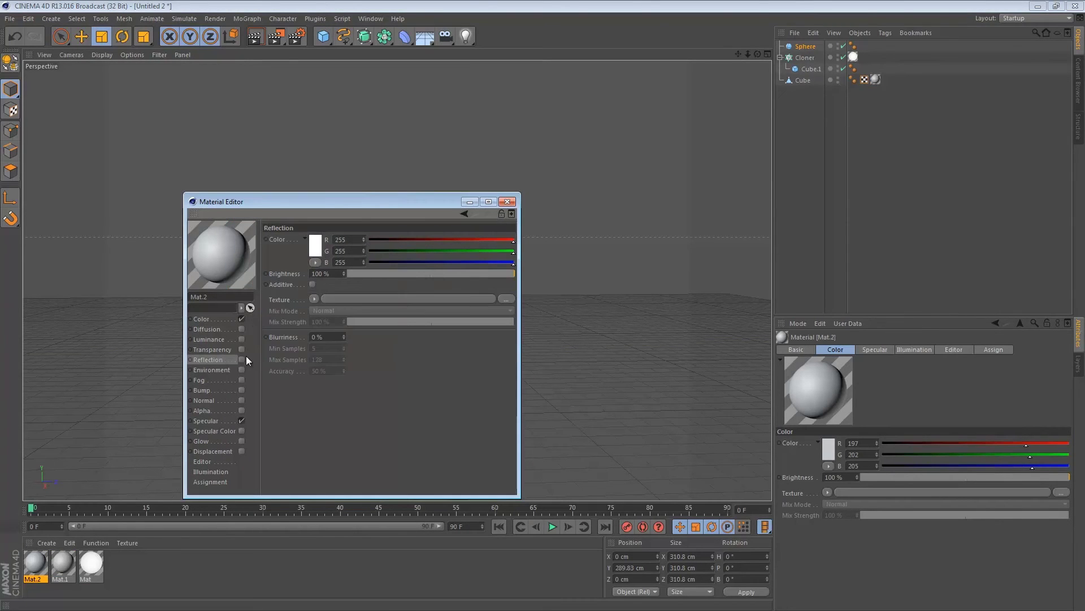
click(242, 359)
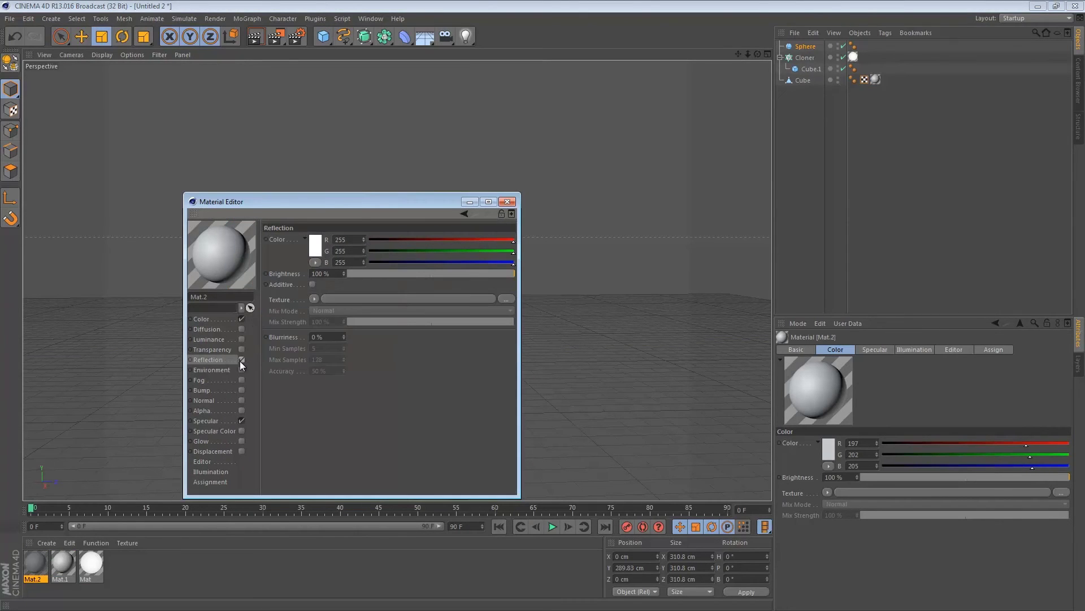
click(314, 299)
click(328, 407)
click(376, 273)
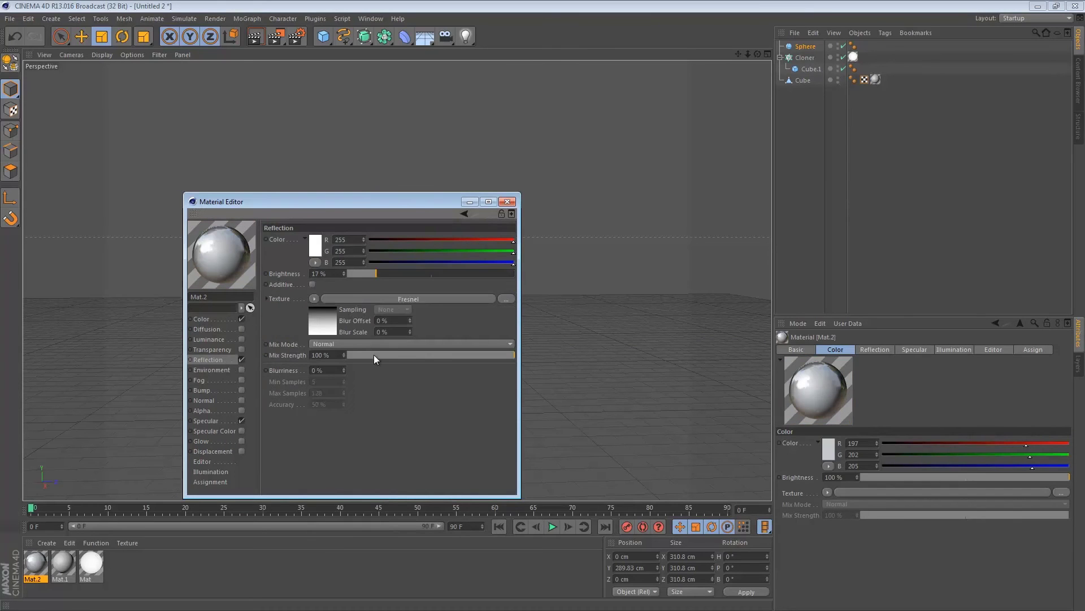
click(376, 354)
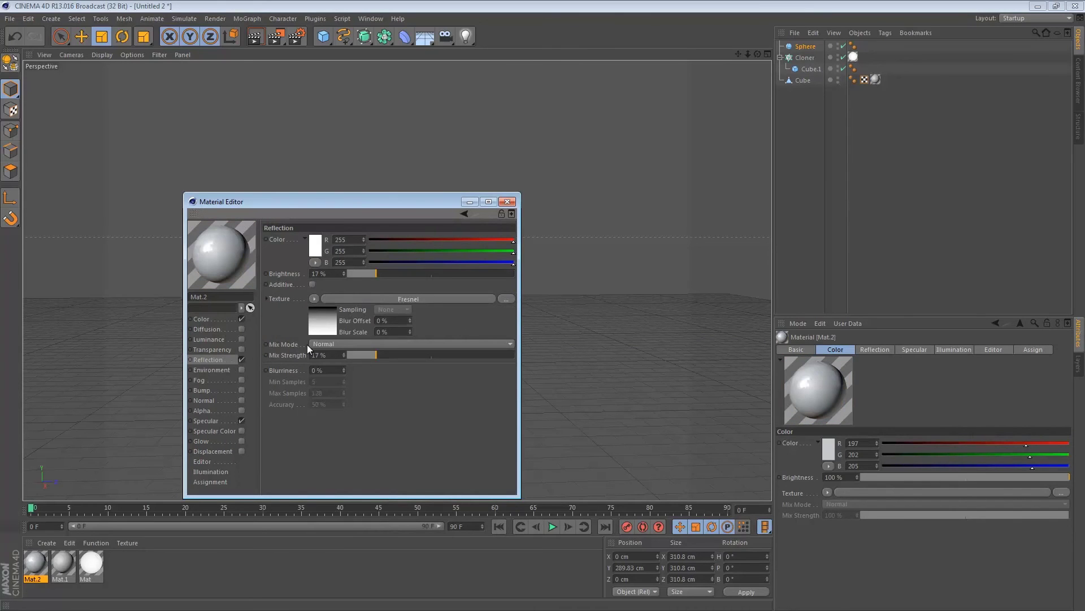
drag(359, 277, 360, 277)
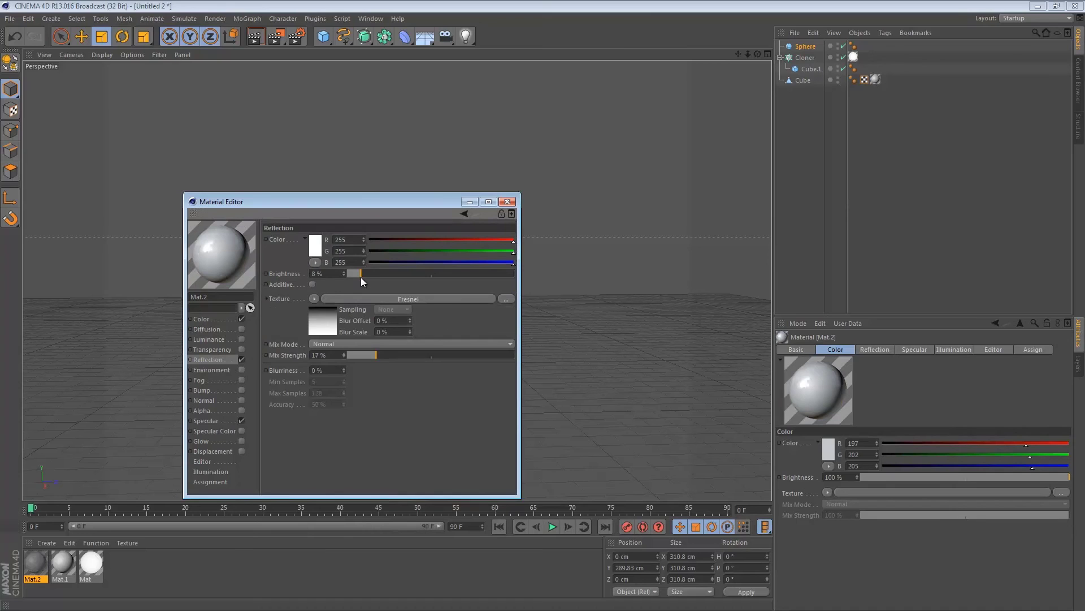
Set the material's specular height to 34% and its falloff to -27%
click(206, 421)
drag(405, 300, 403, 300)
drag(402, 307, 407, 310)
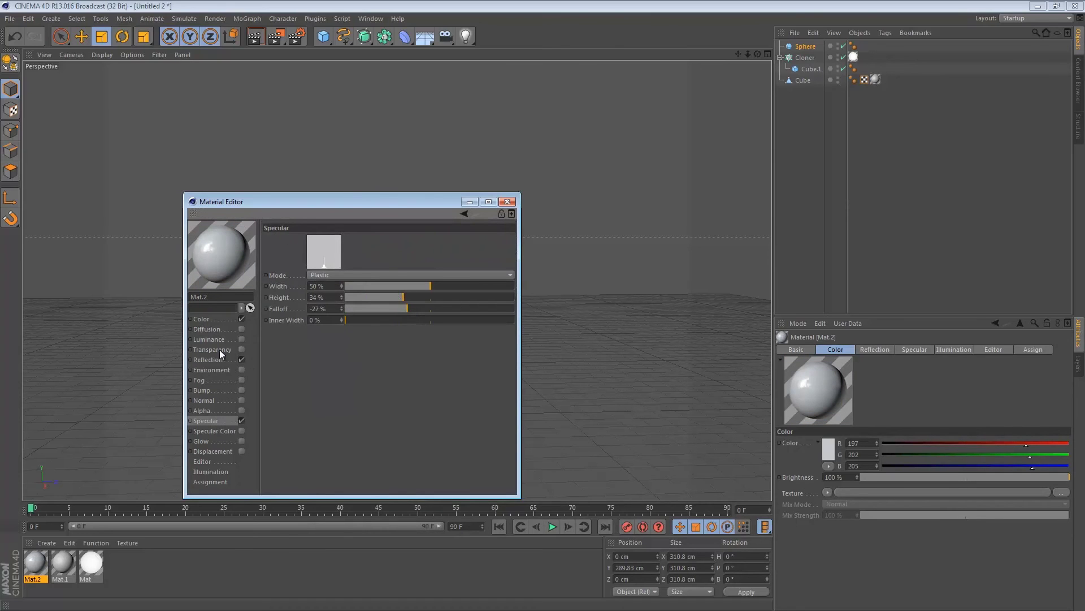
Close the material editor and apply the reflective grey material to the sphere
click(507, 202)
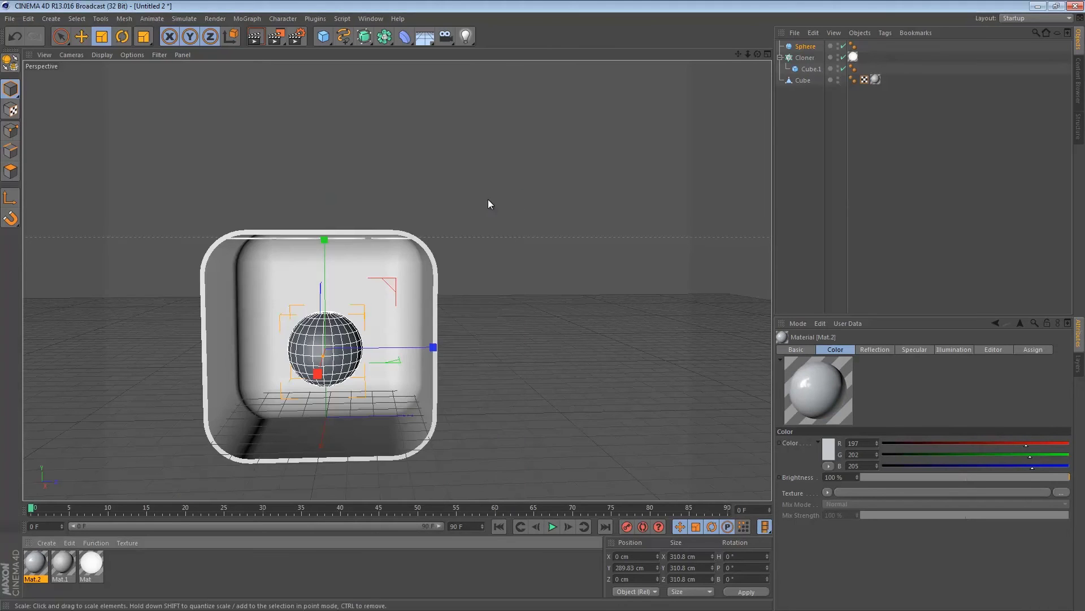
drag(43, 563, 155, 506)
drag(332, 359, 332, 360)
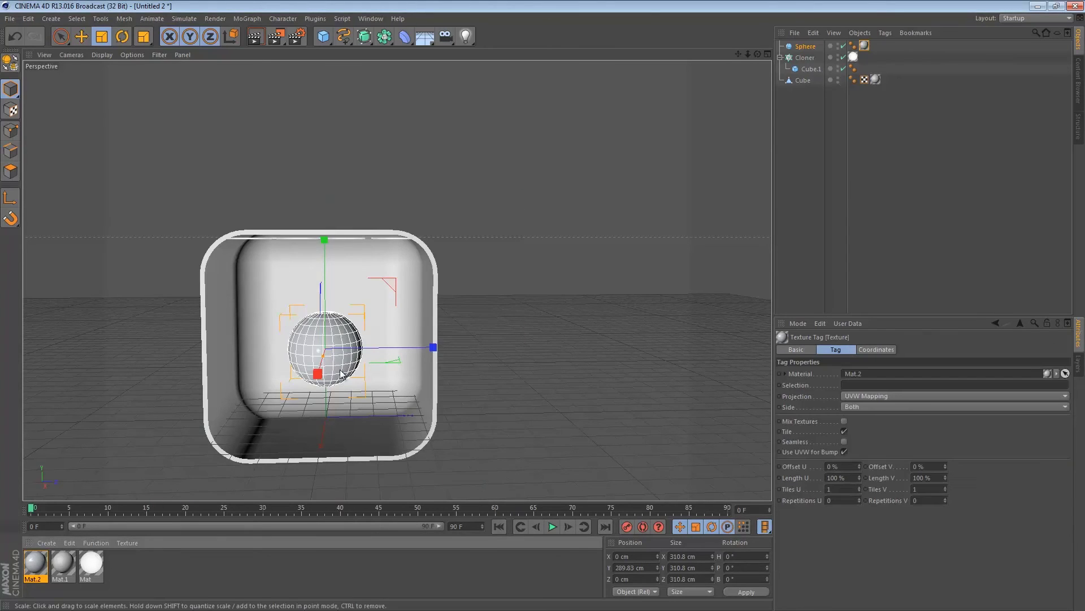
Set the render output size to 1920 x 1080 pixels in the render settings
scroll(333, 376, up, 5)
scroll(334, 385, up, 2)
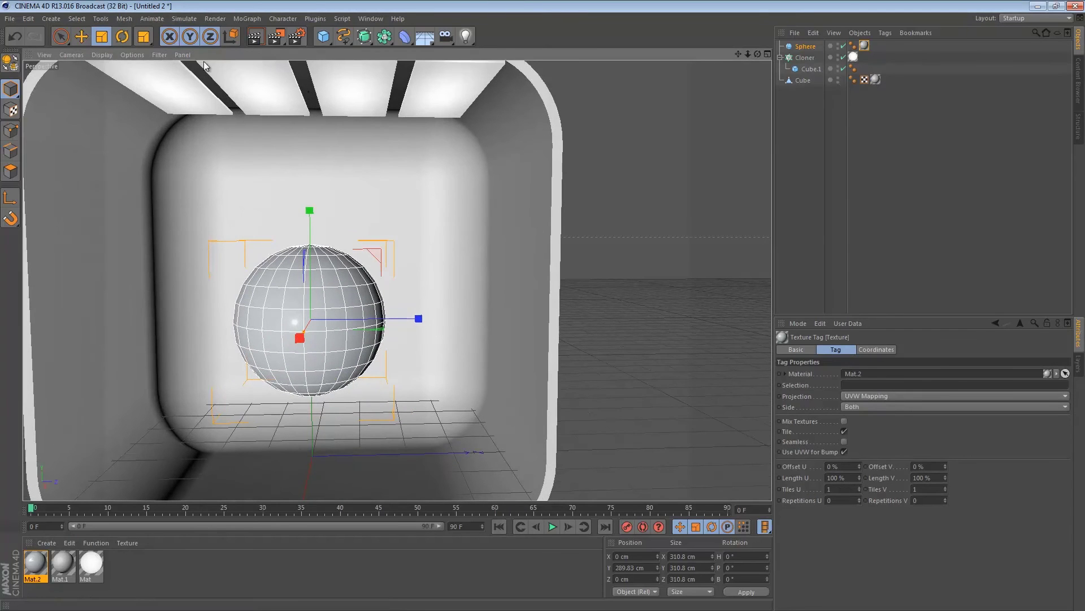
click(299, 38)
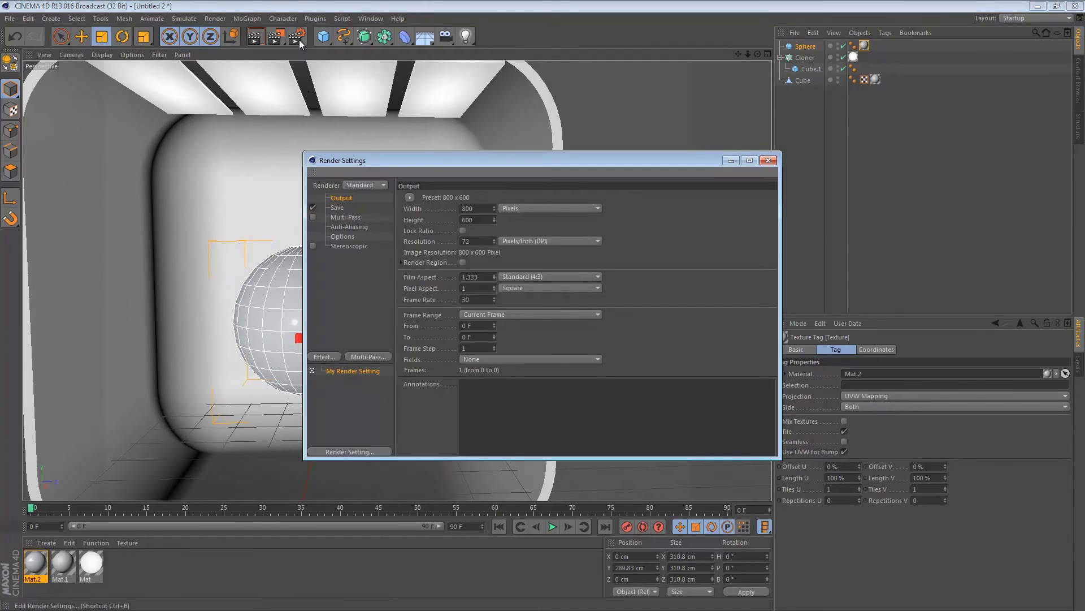
click(483, 208)
text(1920)
key(Tab)
text(1080)
key(Return)
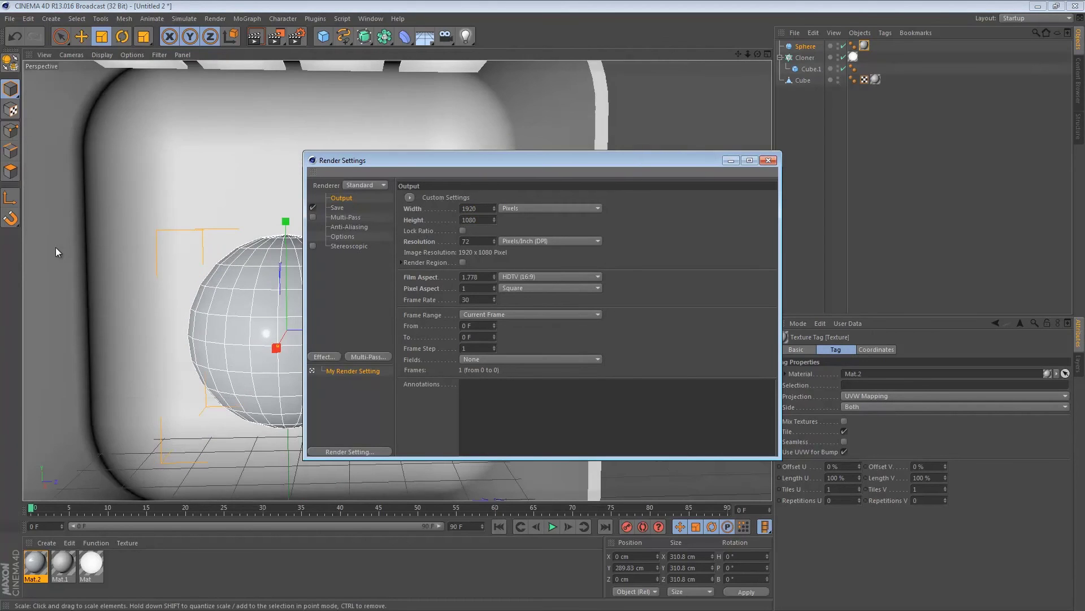
Set the render's Anti-Aliasing to Best
click(348, 220)
click(345, 229)
click(498, 198)
click(493, 232)
Add Global Illumination with stochastic samples and record density both set to Low, and close the render settings
click(325, 357)
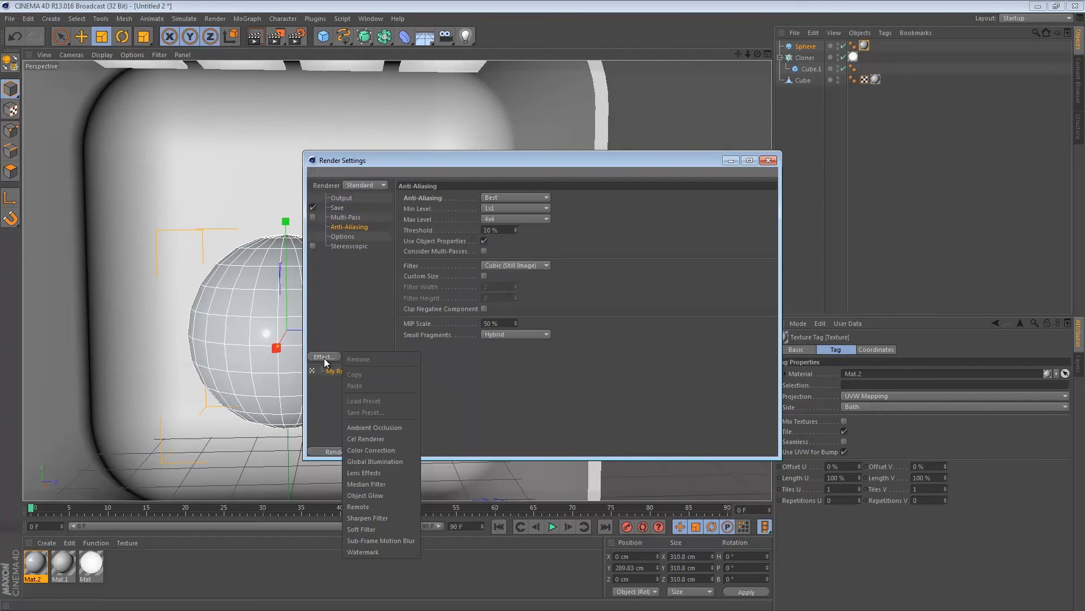
click(364, 461)
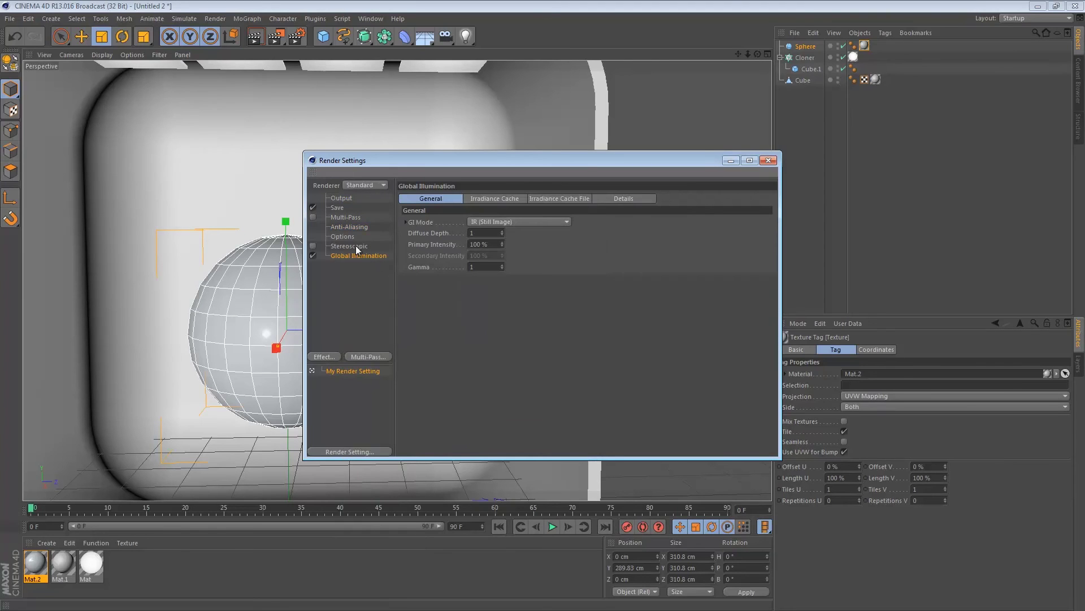
click(484, 197)
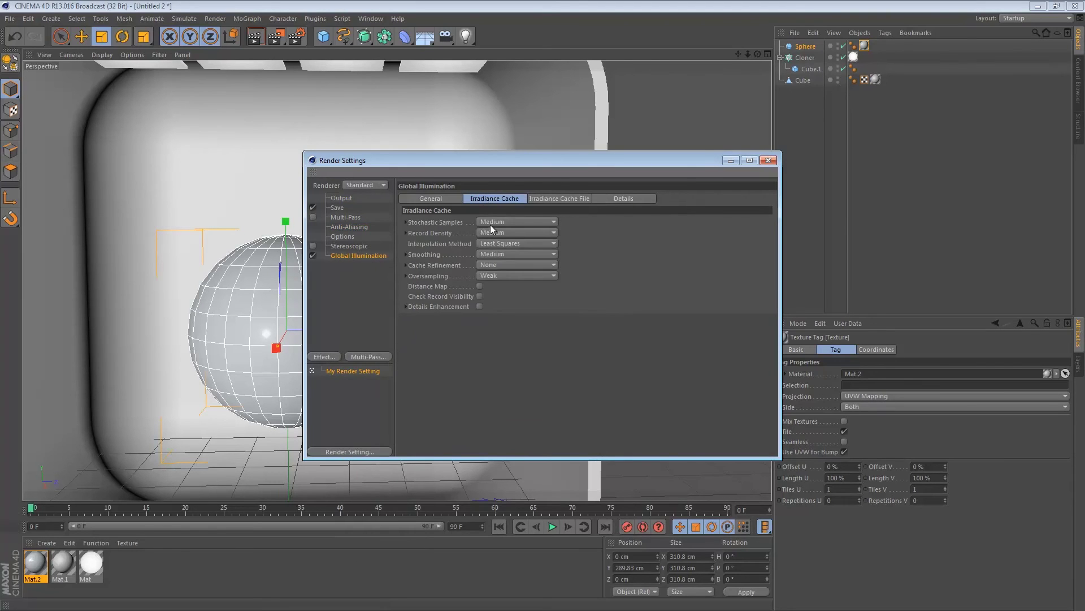
click(490, 223)
click(493, 256)
click(493, 232)
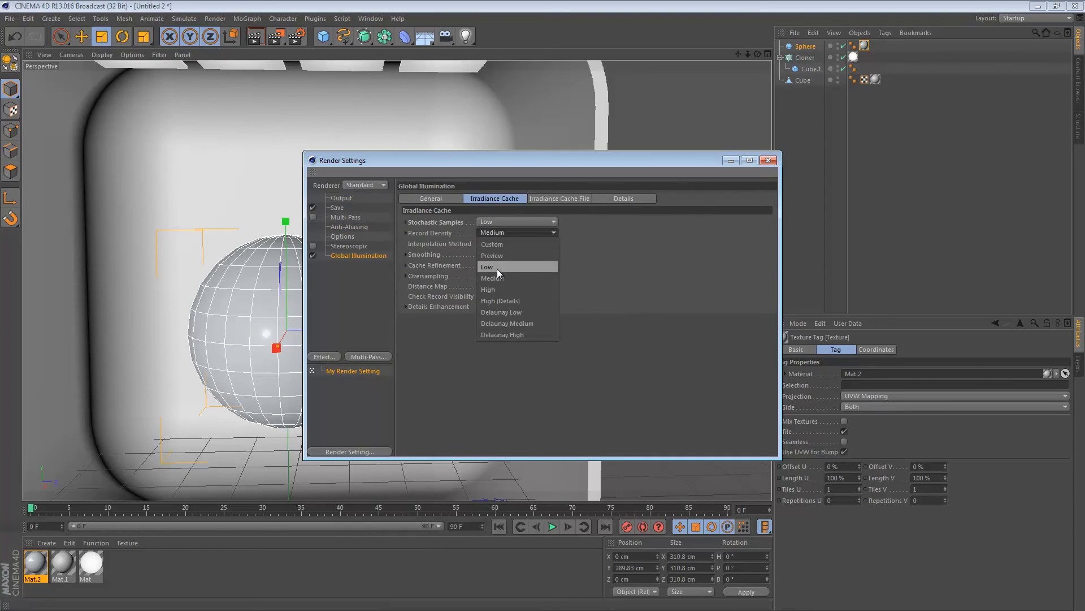
click(497, 269)
click(768, 161)
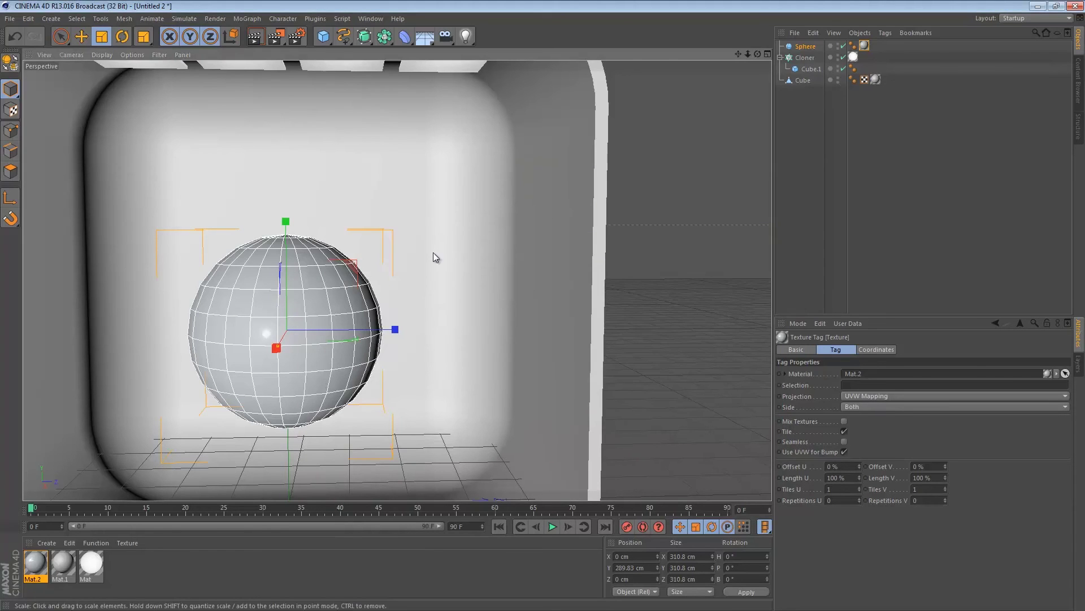
Set the sphere's segments to 37 and render the perspective view centred on the sphere
alt+middle_drag(426, 252, 475, 250)
click(805, 47)
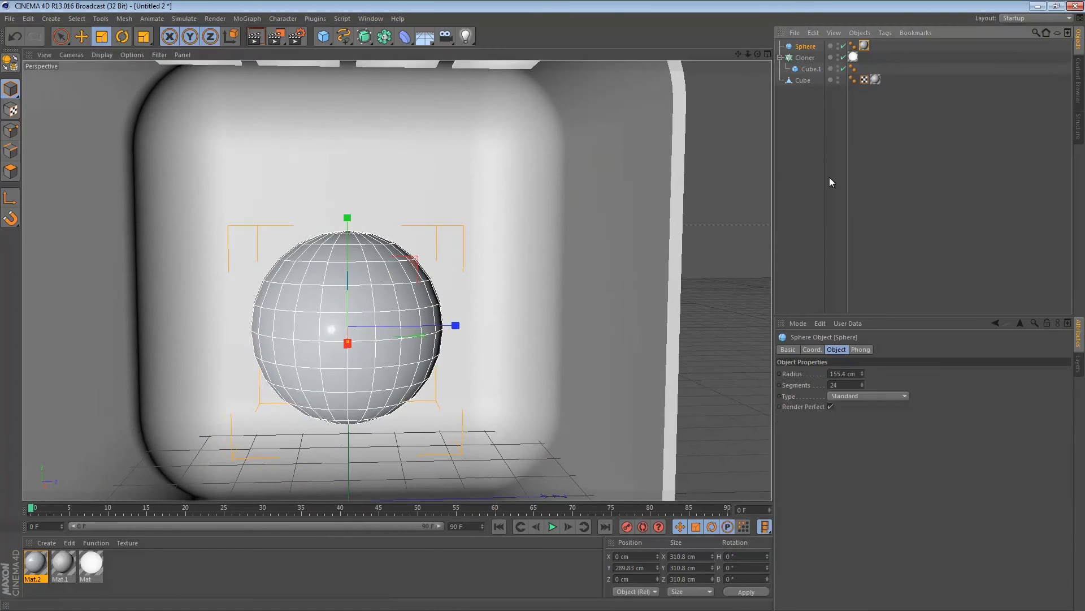
drag(865, 384, 865, 383)
click(863, 383)
click(863, 382)
click(863, 383)
click(863, 383)
key(ctrl+r)
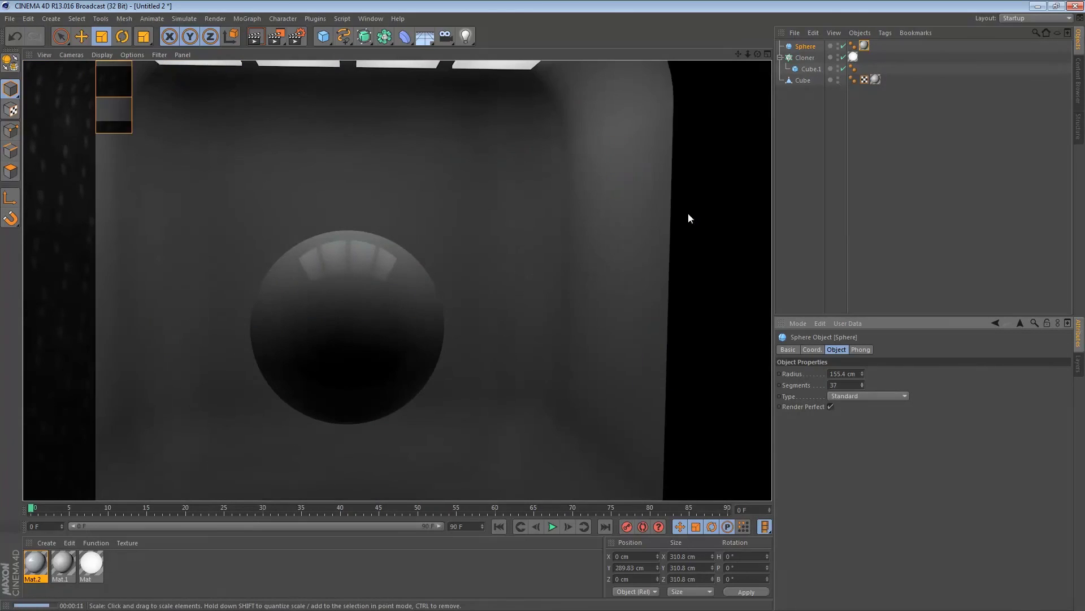
Group the cloner and the rounded box under one null object
click(802, 59)
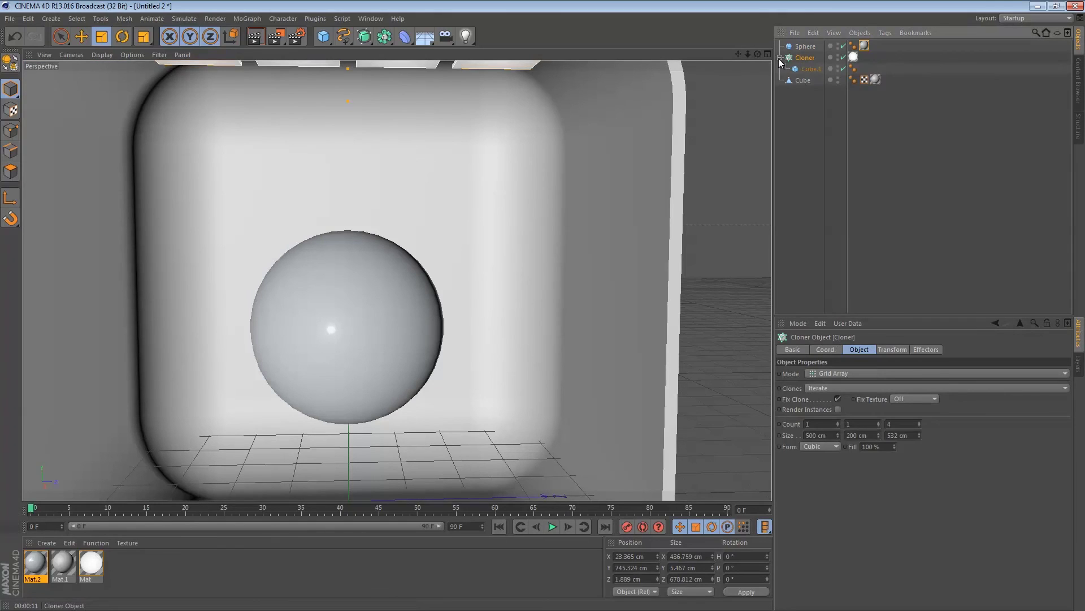
click(781, 58)
ctrl+click(801, 68)
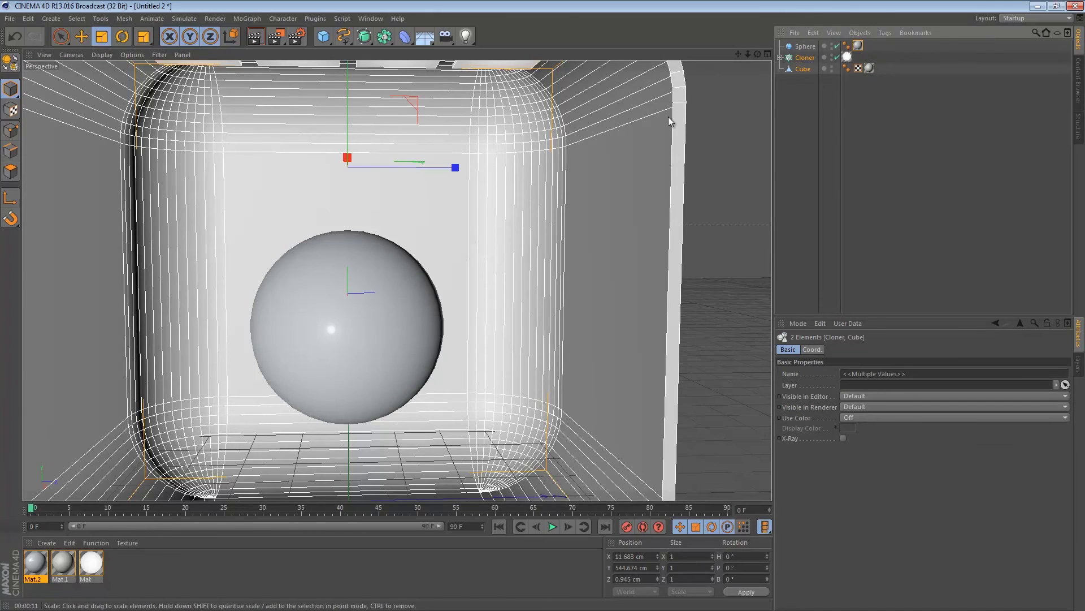
key(alt+g)
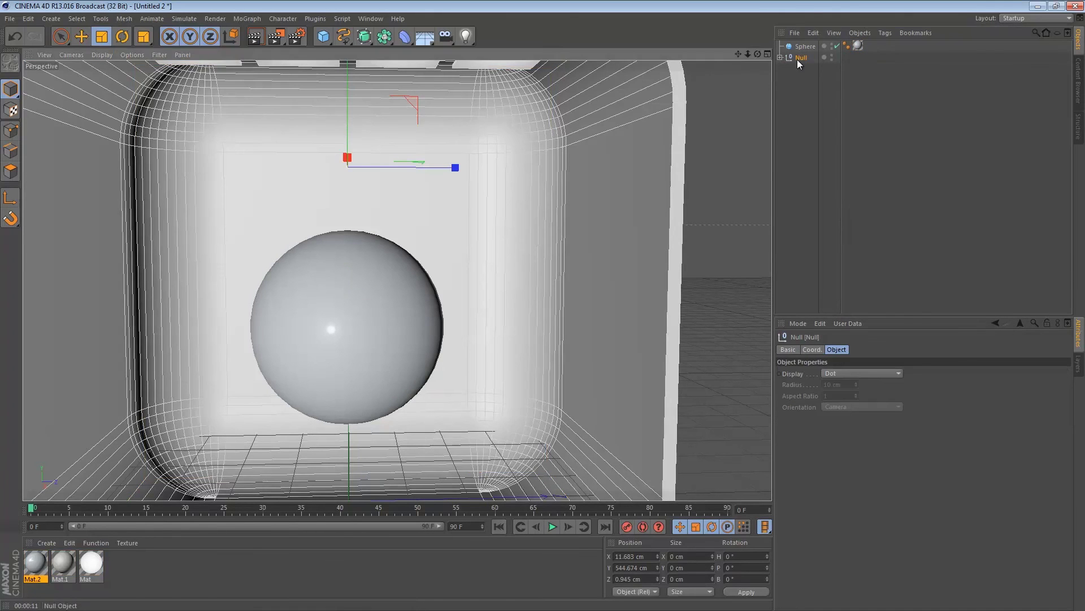
Add a Compositing tag to the null with Seen by Camera turned off and render the view
right_click(798, 57)
mouse_move(833, 64)
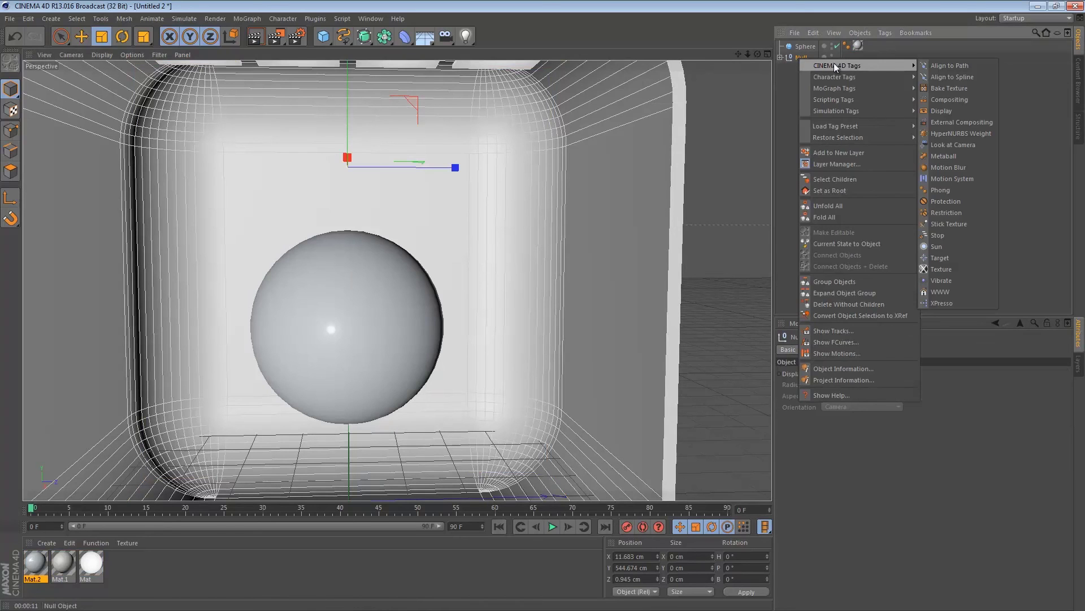
click(958, 100)
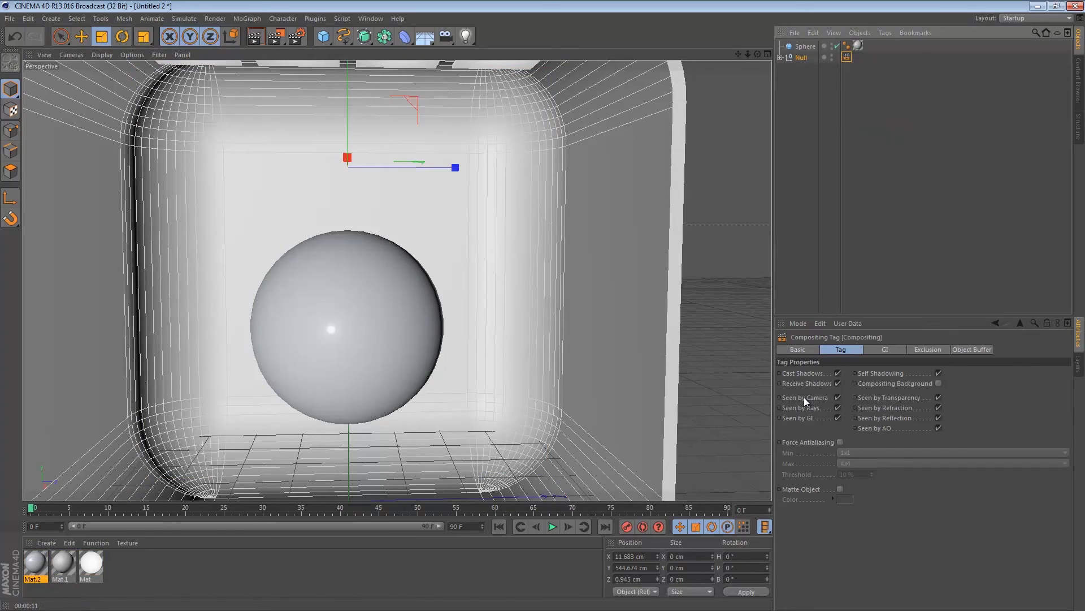
click(838, 398)
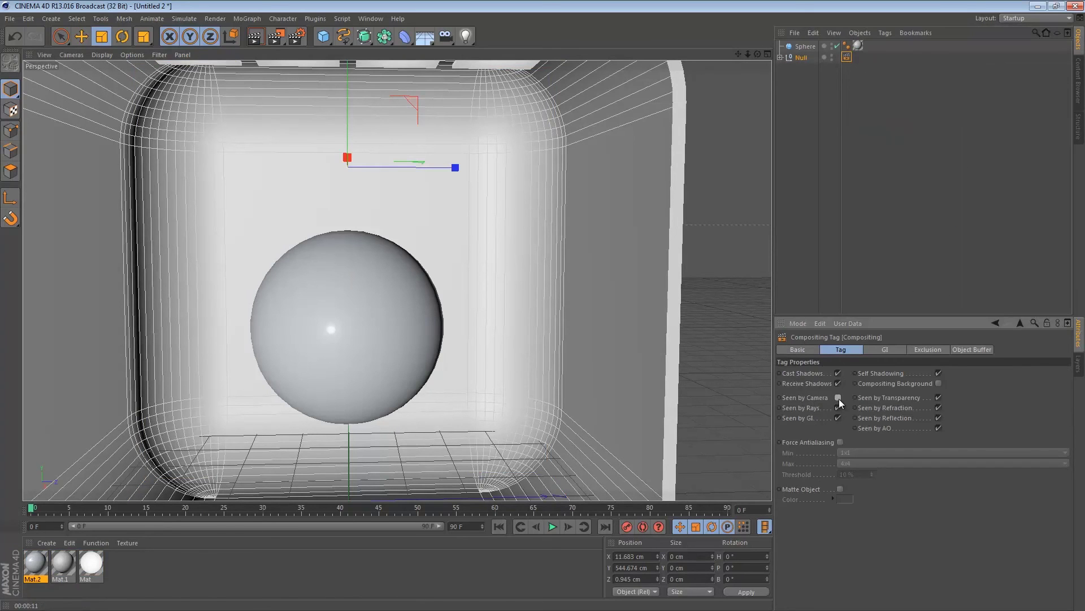
key(ctrl+r)
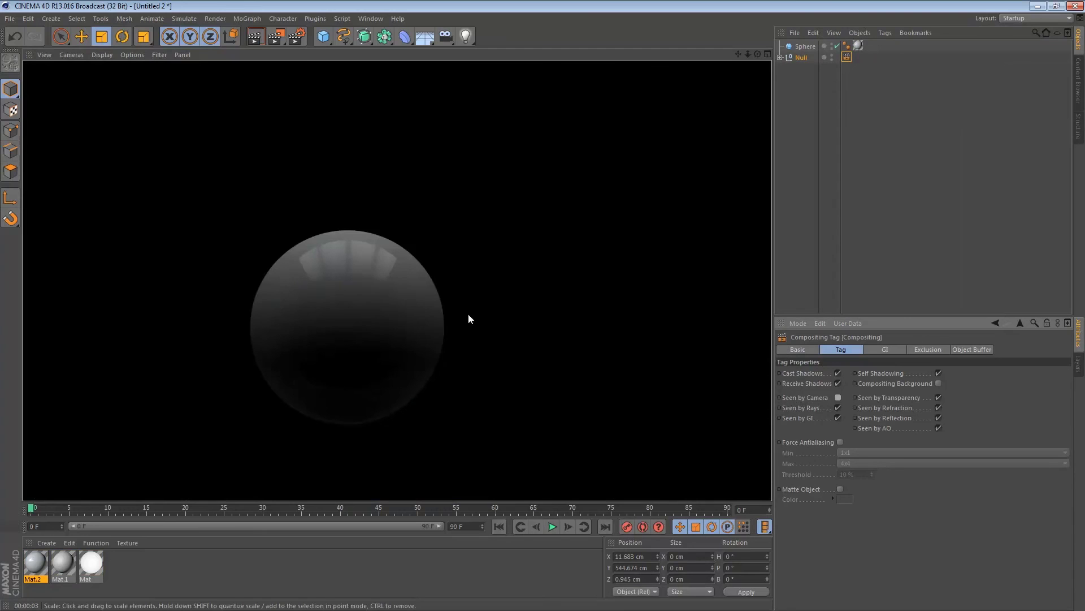
Open the Content Browser on the Materials presets, shrink its window to uncover the object list and select the null
click(410, 313)
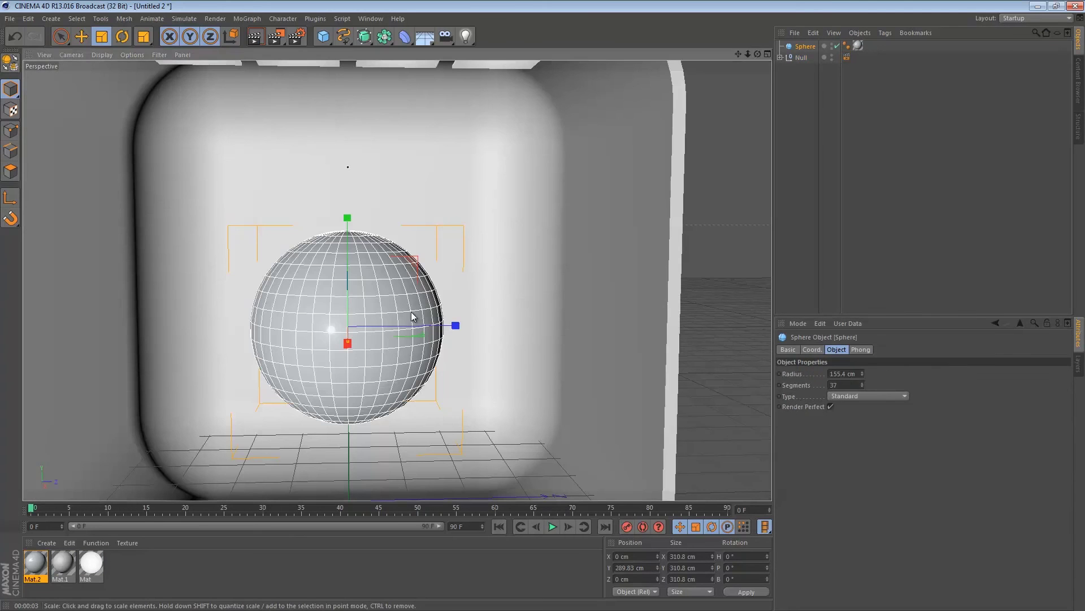
click(373, 19)
click(385, 78)
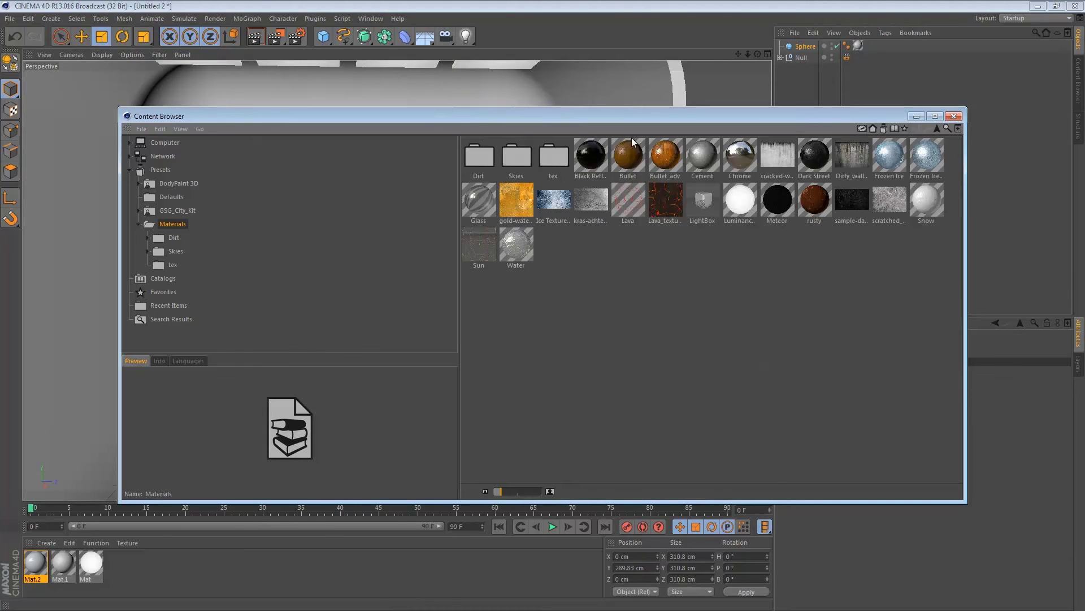
drag(967, 108, 816, 197)
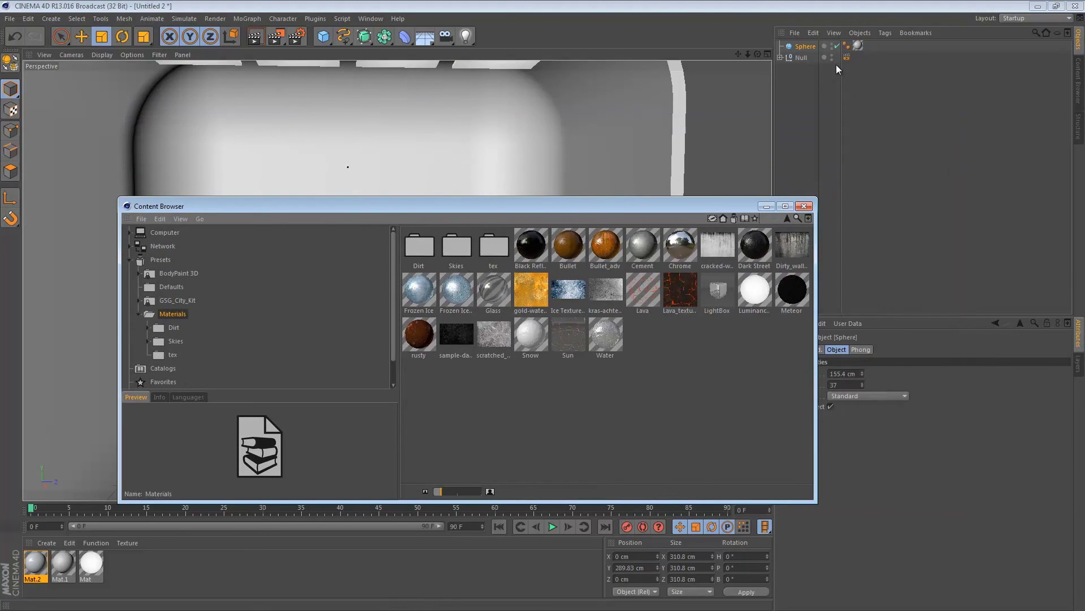
double_click(804, 58)
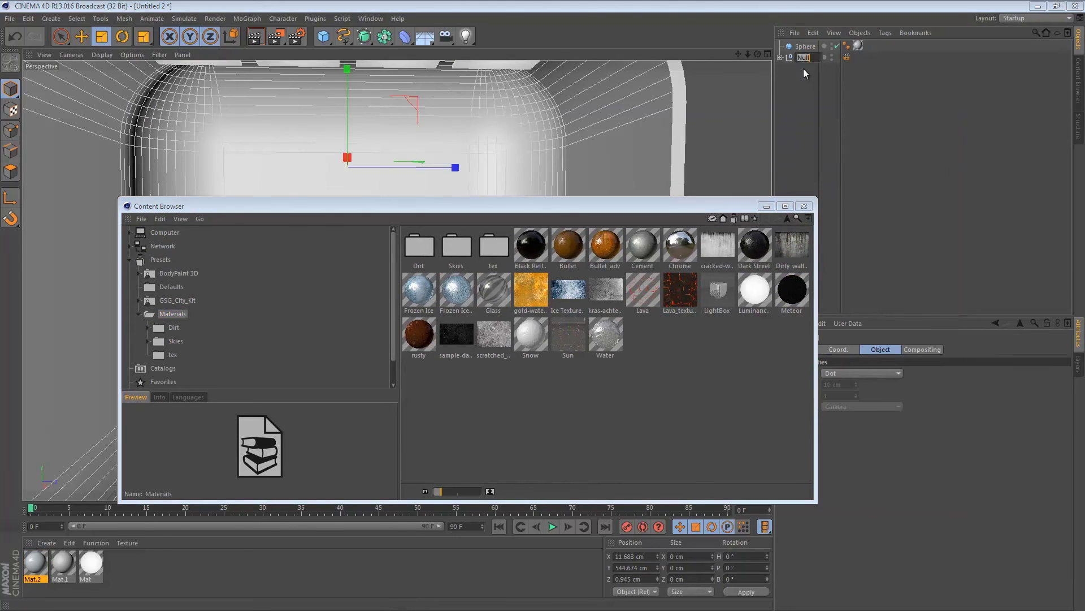
key(Return)
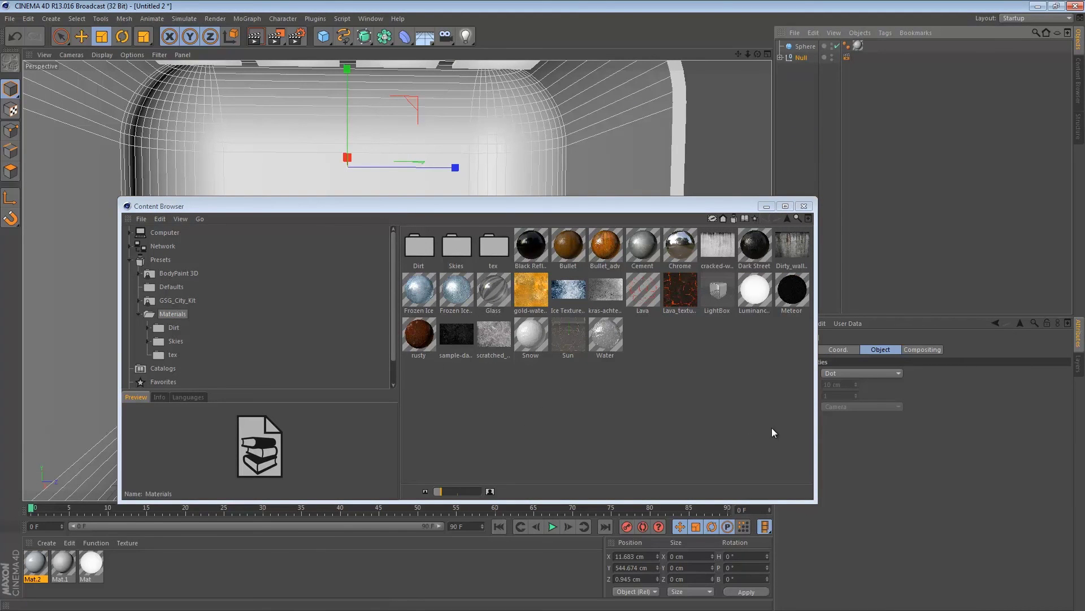
Close the Content Browser and create a new empty project
click(804, 206)
click(10, 18)
click(22, 27)
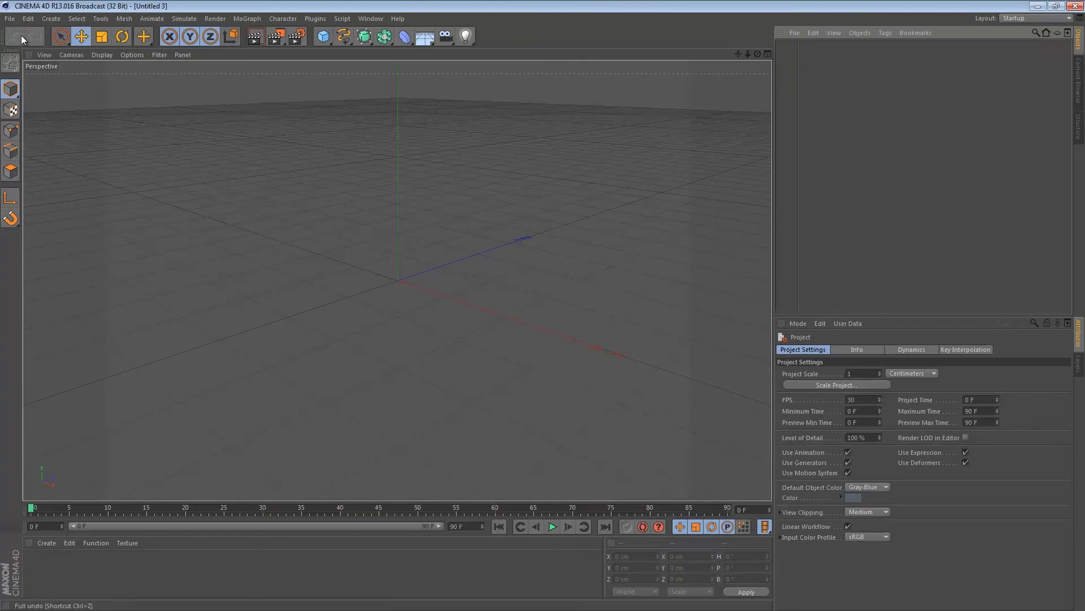
Load the LightBox preset from the Content Browser's Materials presets into the new project and view the whole box from its open side
click(370, 18)
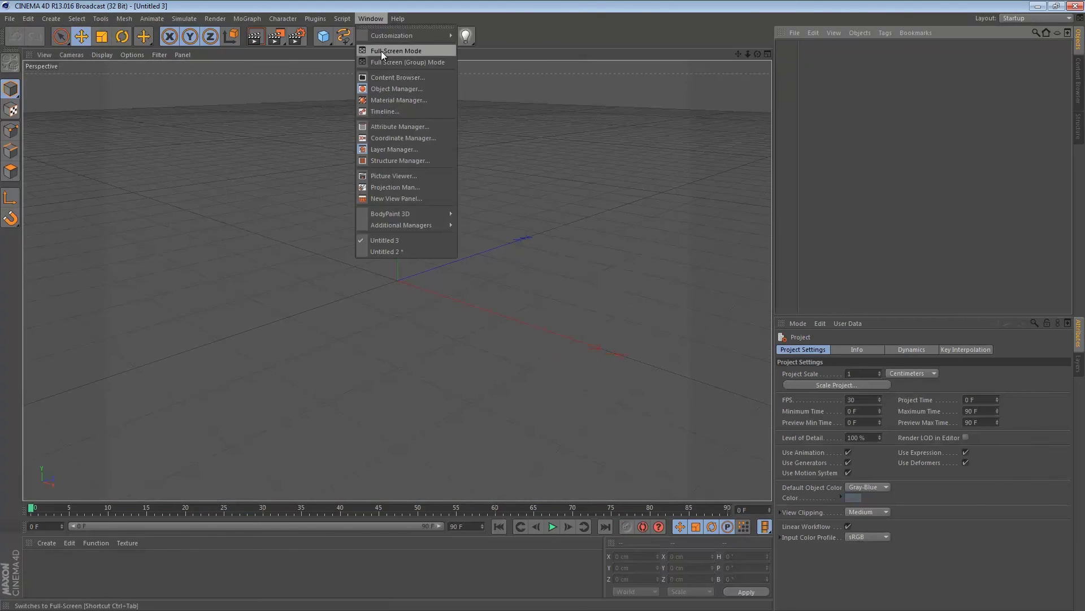
click(412, 79)
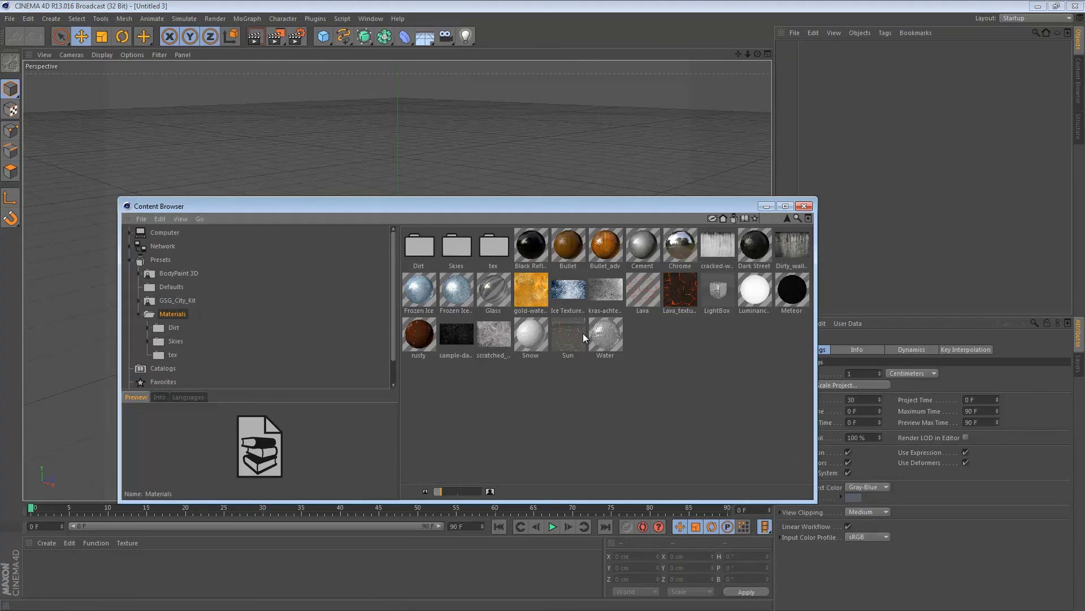
double_click(718, 291)
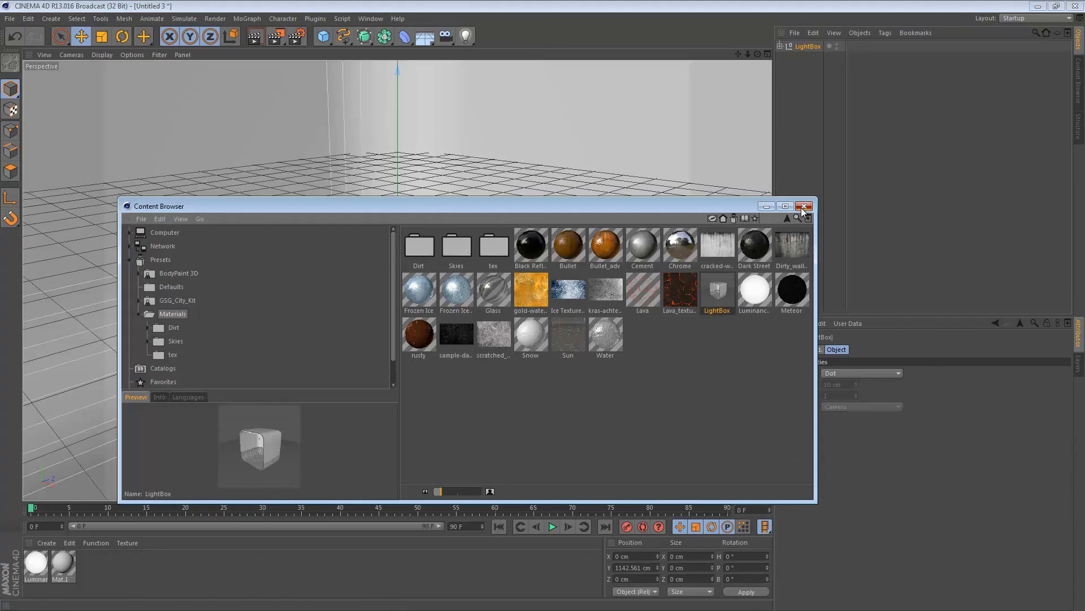
click(803, 205)
alt+right_drag(487, 268, 417, 299)
alt+drag(417, 299, 577, 244)
alt+right_drag(577, 244, 541, 299)
alt+middle_drag(533, 258, 528, 263)
alt+drag(531, 268, 502, 287)
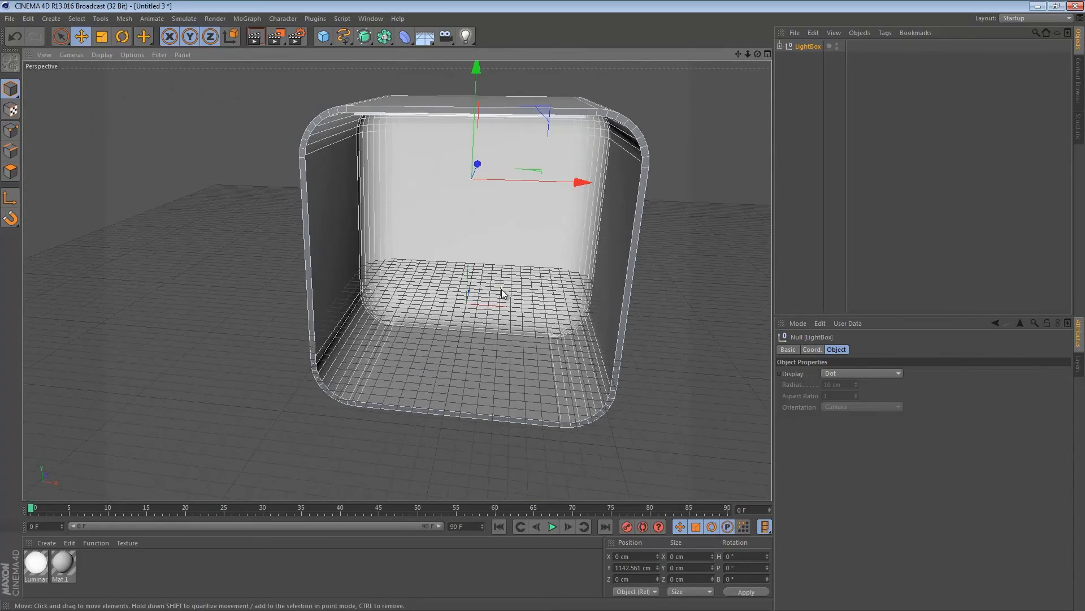
Return to the Untitled 2 project, add a cube and scale it into a flat panel about 5 cm high and 457 cm wide in Z
click(371, 18)
click(395, 252)
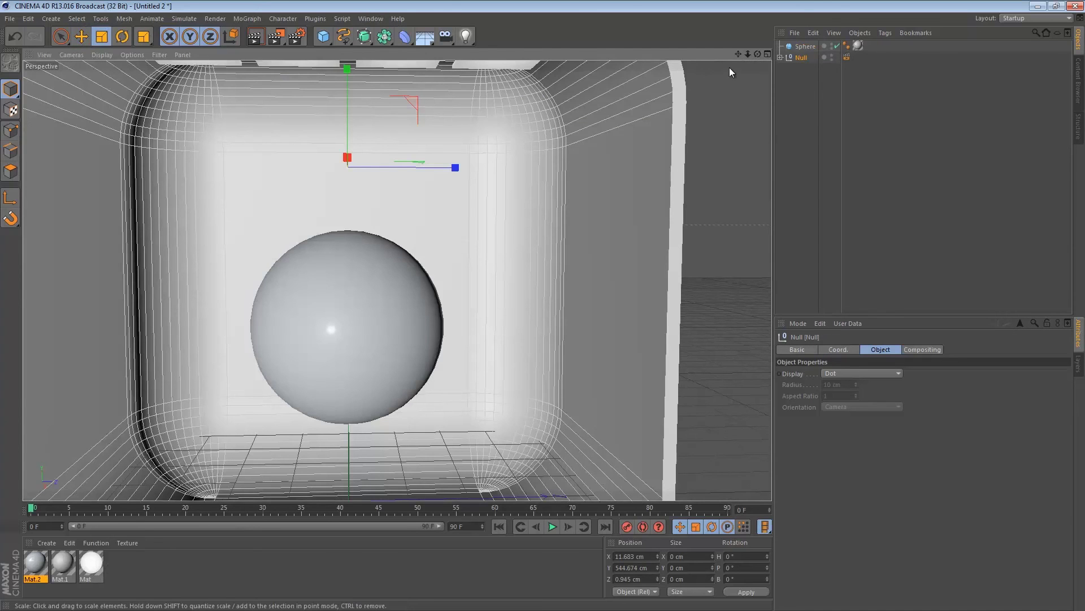
scroll(395, 339, down, 3)
alt+middle_drag(402, 354, 399, 312)
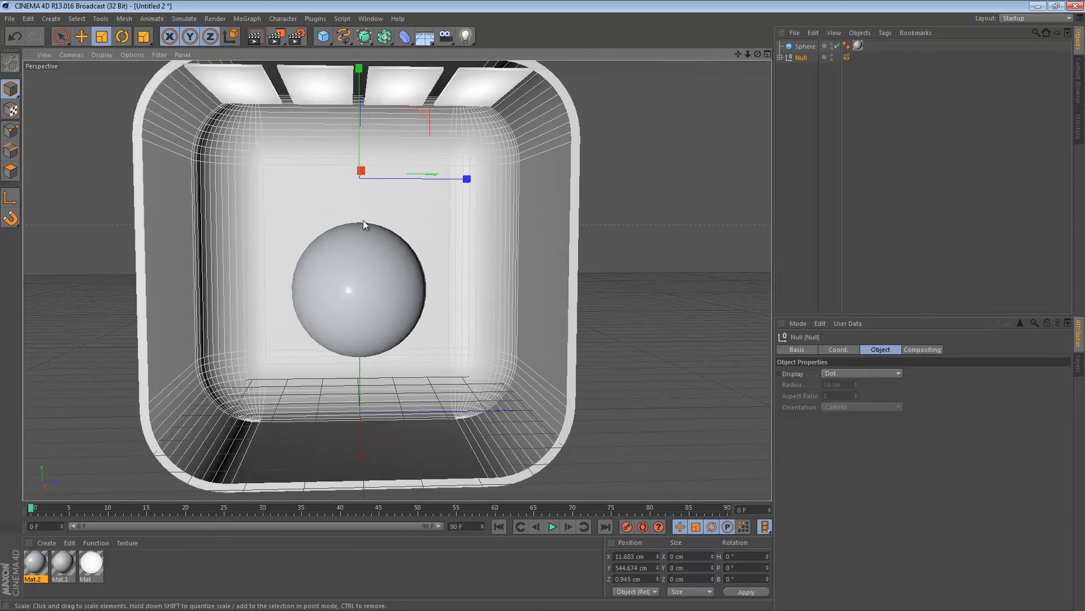
click(323, 36)
click(369, 46)
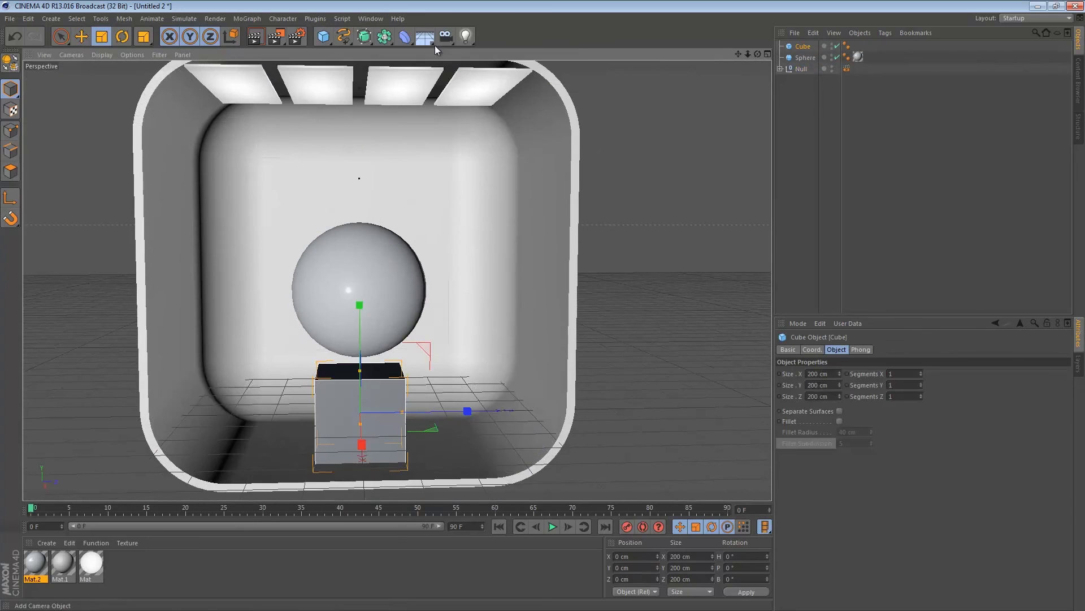
drag(360, 370, 456, 413)
Move the flat panel in front of the sphere to about X 390 cm and tilt its bank to about -19°
key(e)
mouse_move(363, 445)
mouse_down()
mouse_move(364, 496)
mouse_move(375, 451)
mouse_up()
key(r)
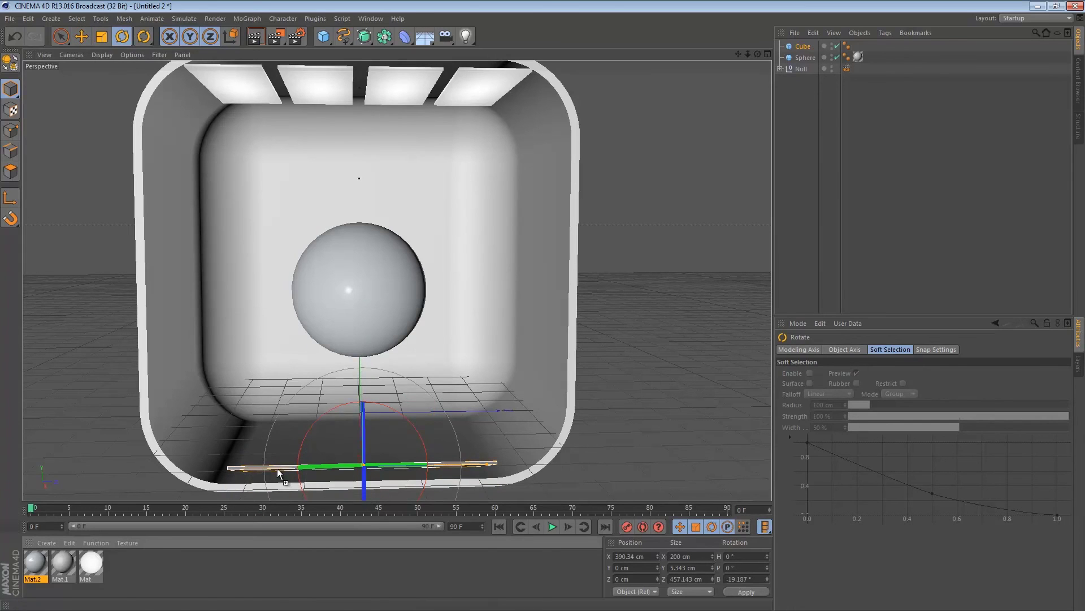
Apply the white material Mat to the flat panel and render the perspective view close to the sphere
drag(277, 468, 277, 469)
scroll(455, 362, up, 5)
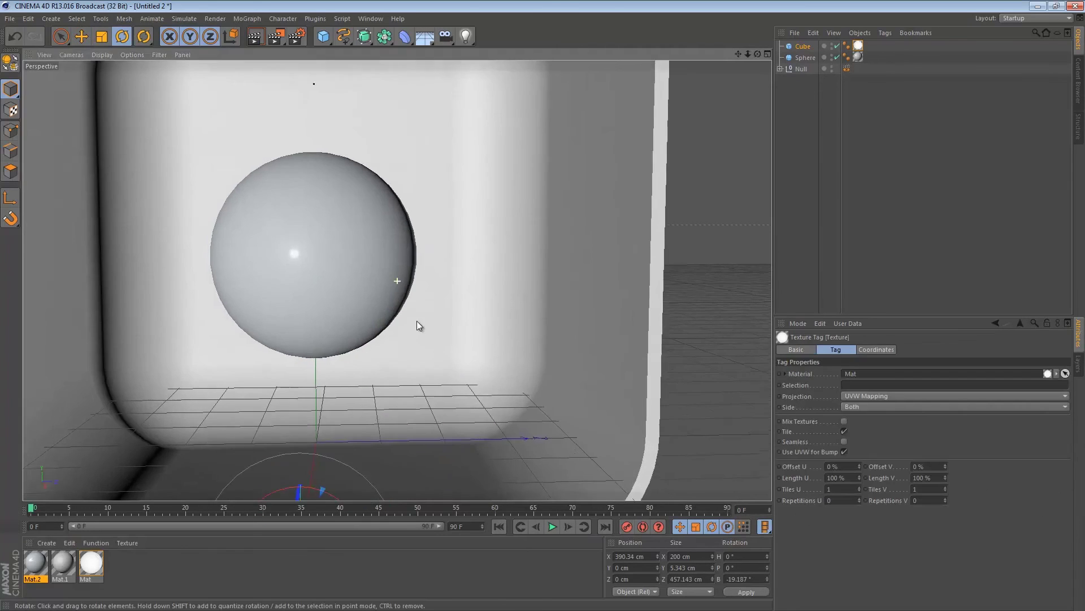
scroll(429, 330, up, 3)
key(ctrl+r)
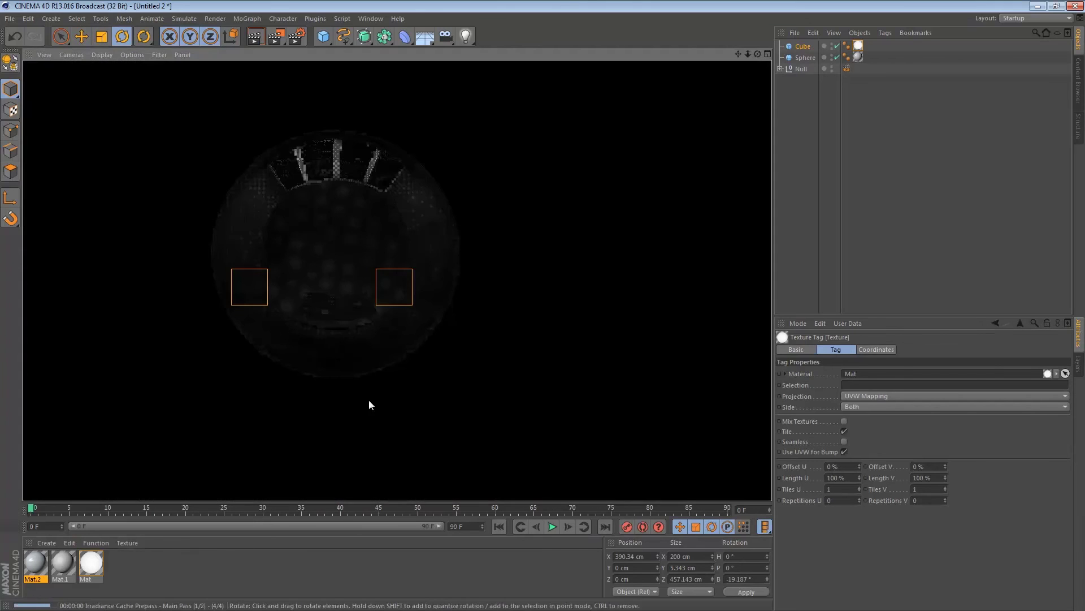